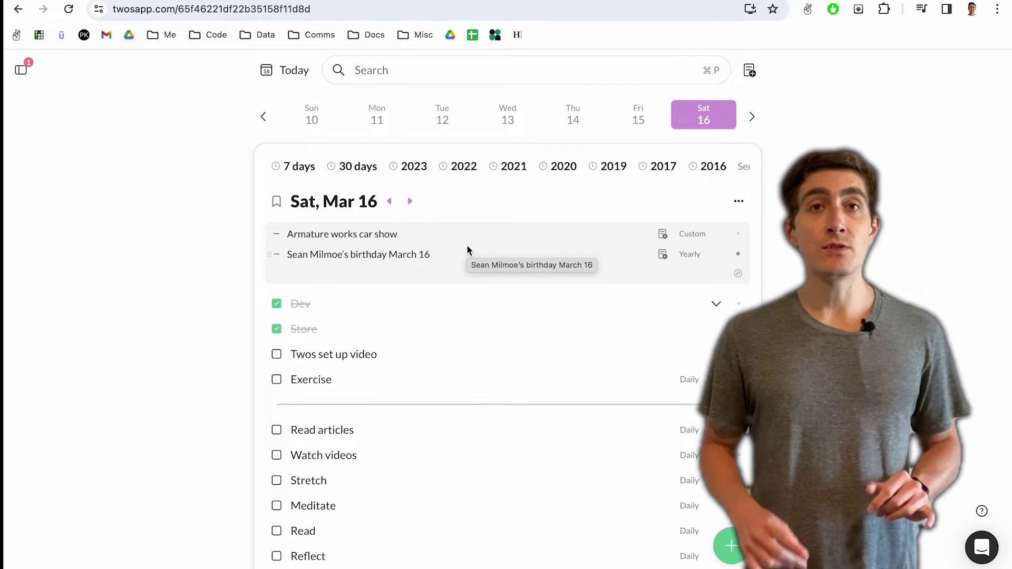
Step: Scroll to the Layne Norton on Diary of a CEO note, expand its nested bullets, then collapse them
{"action": "scroll", "coordinate": [468, 250], "scroll_direction": "down", "scroll_amount": 3}
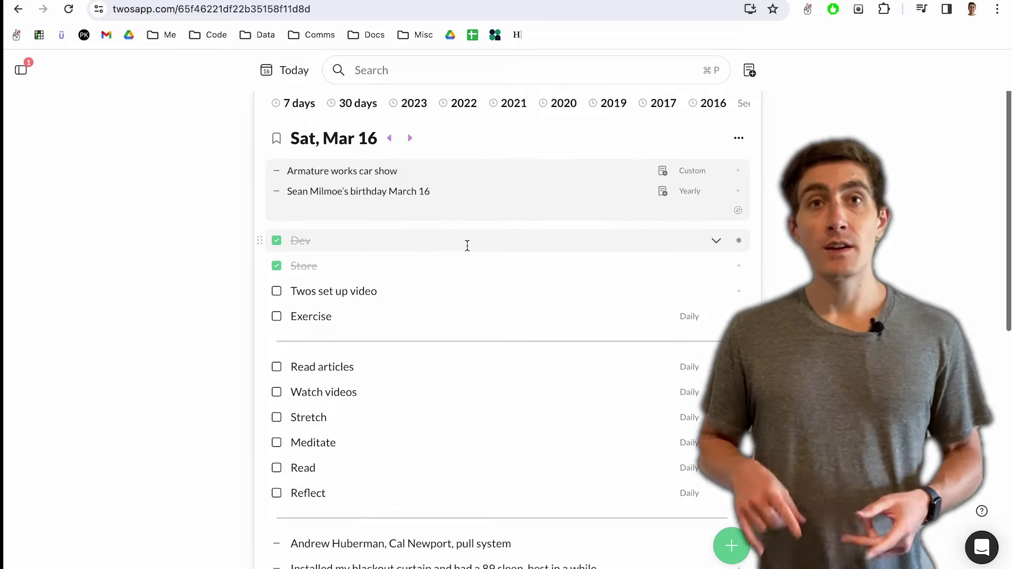
{"action": "scroll", "coordinate": [468, 248], "scroll_direction": "down", "scroll_amount": 5}
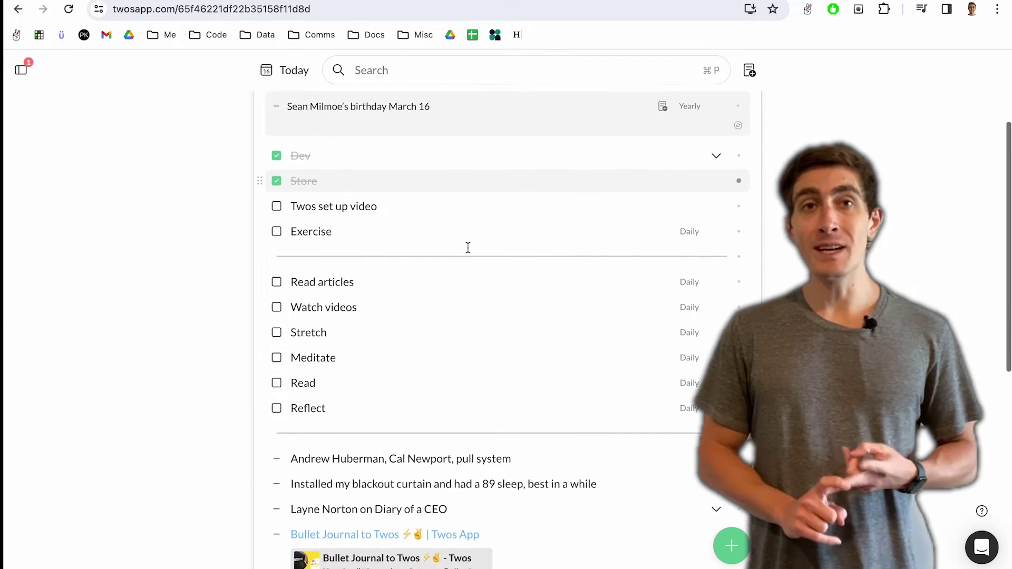
{"action": "scroll", "coordinate": [467, 248], "scroll_direction": "down", "scroll_amount": 4}
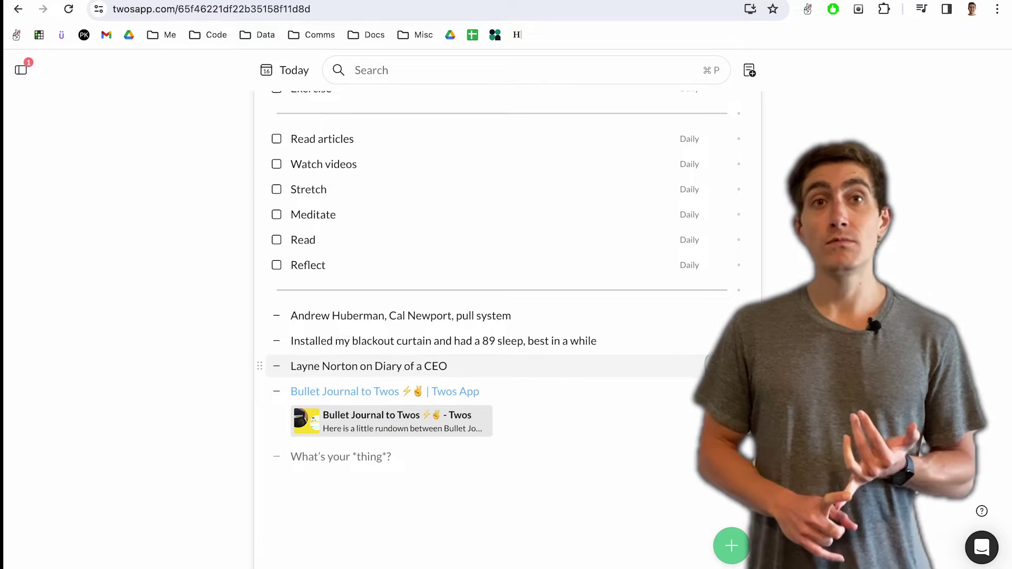
{"action": "left_click", "coordinate": [276, 366]}
{"action": "scroll", "coordinate": [721, 370], "scroll_direction": "down", "scroll_amount": 6}
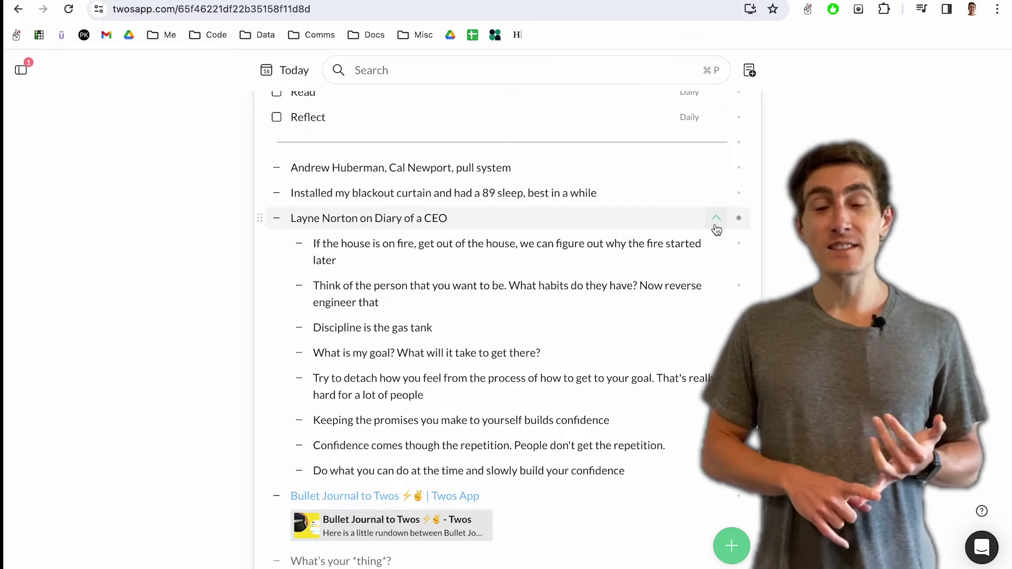
{"action": "left_click", "coordinate": [717, 219]}
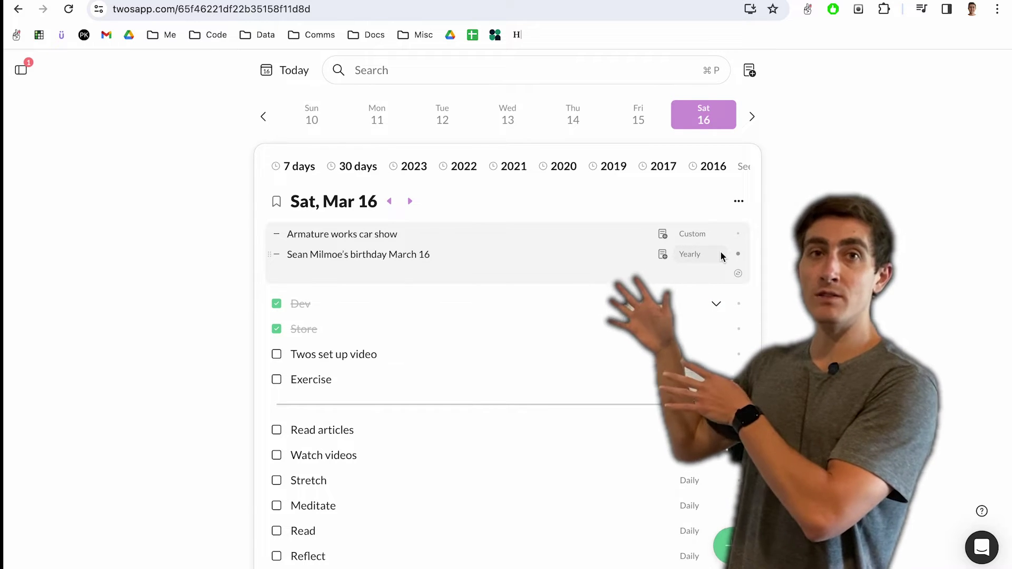
Step: Expand the Layne Norton note's sub-bullets again and scroll through them
{"action": "scroll", "coordinate": [468, 251], "scroll_direction": "down", "scroll_amount": 3}
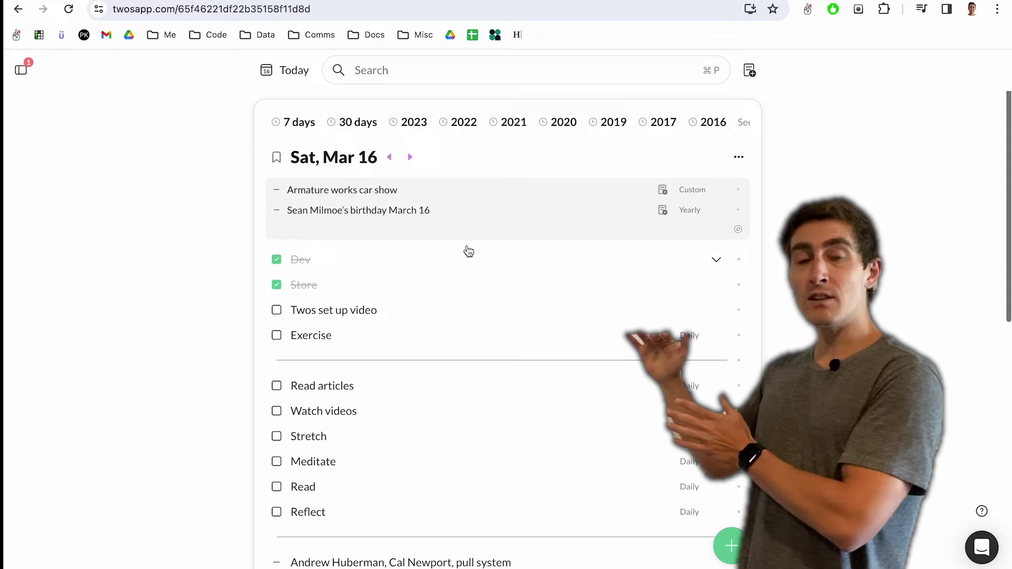
{"action": "scroll", "coordinate": [468, 248], "scroll_direction": "down", "scroll_amount": 2}
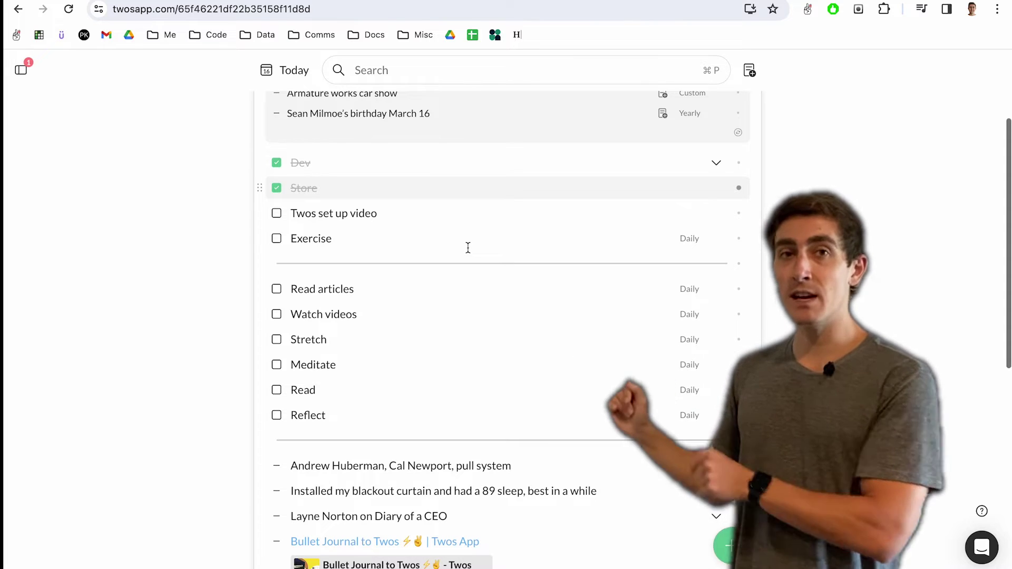
{"action": "scroll", "coordinate": [468, 247], "scroll_direction": "down", "scroll_amount": 6}
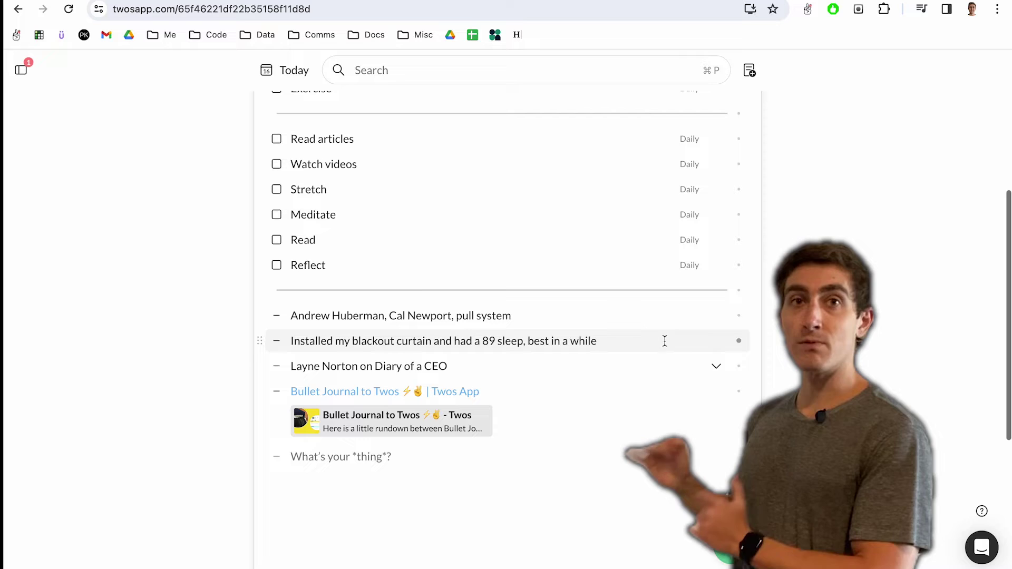
{"action": "left_click", "coordinate": [716, 366]}
{"action": "scroll", "coordinate": [719, 368], "scroll_direction": "down", "scroll_amount": 5}
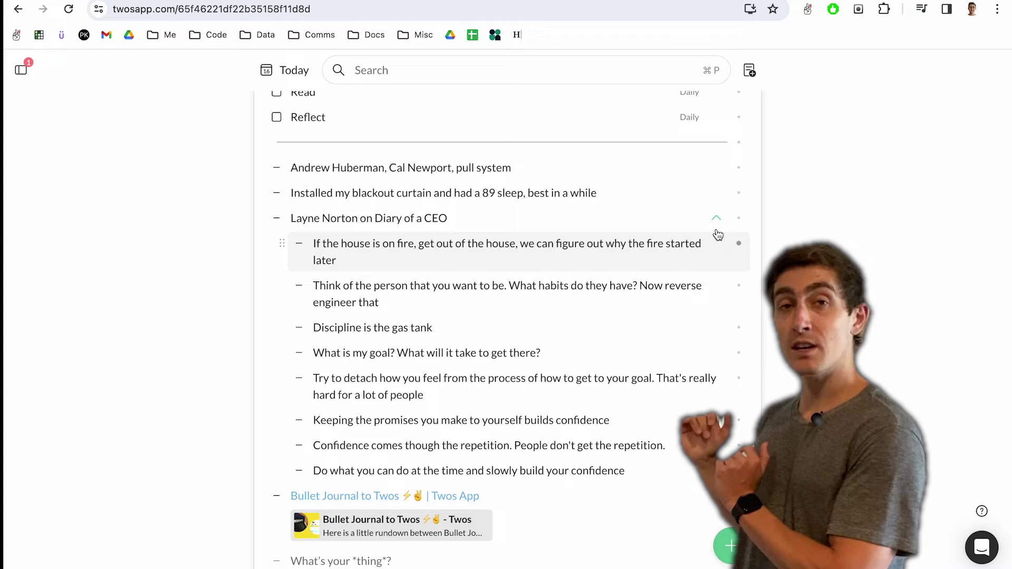
{"action": "scroll", "coordinate": [431, 219], "scroll_direction": "up", "scroll_amount": 10}
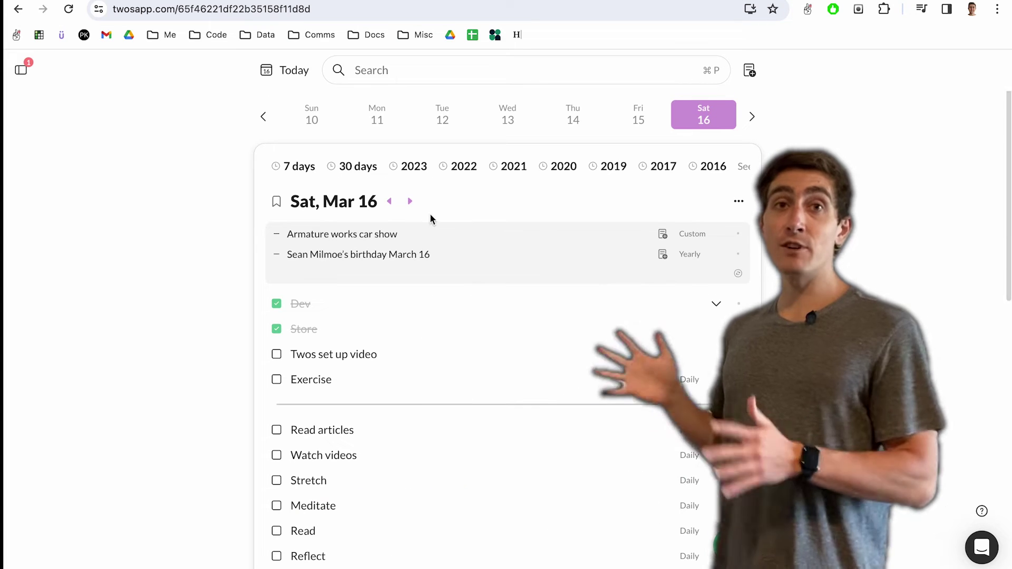
Step: Advance to Sun, Mar 17 and scroll through its birthdays and daily to-dos
{"action": "left_click", "coordinate": [411, 202]}
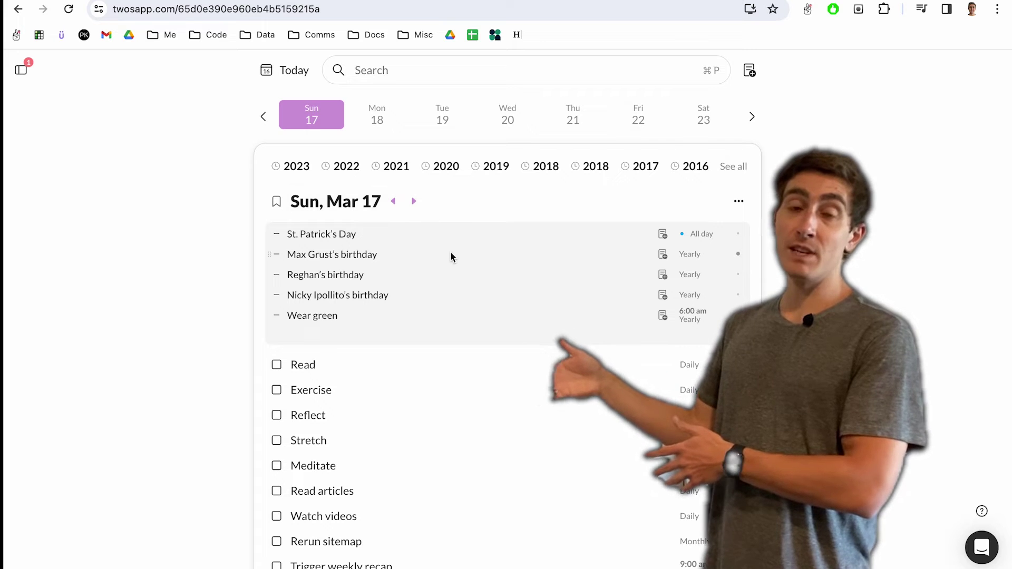
{"action": "scroll", "coordinate": [479, 280], "scroll_direction": "down", "scroll_amount": 2}
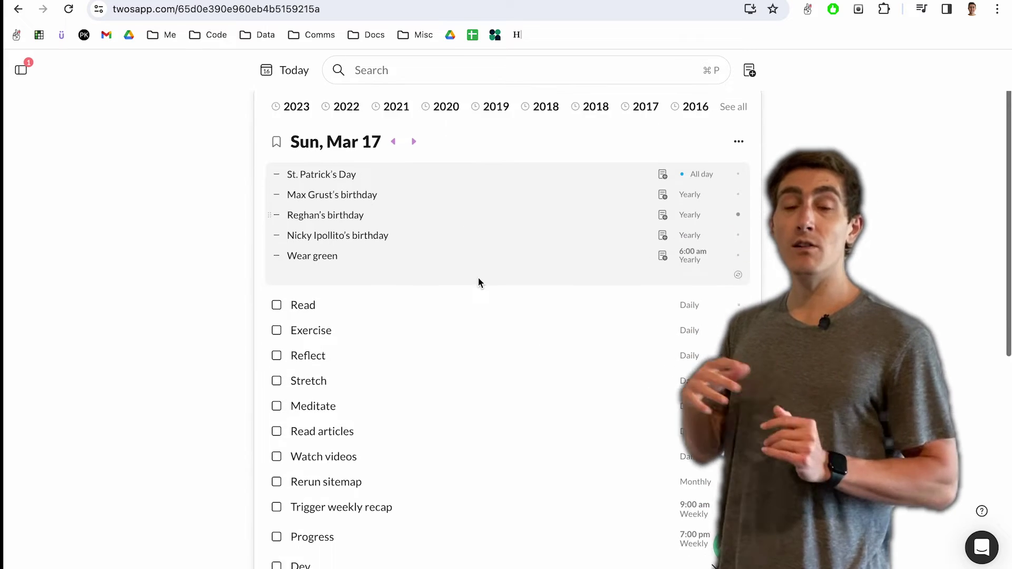
{"action": "scroll", "coordinate": [478, 277], "scroll_direction": "down", "scroll_amount": 3}
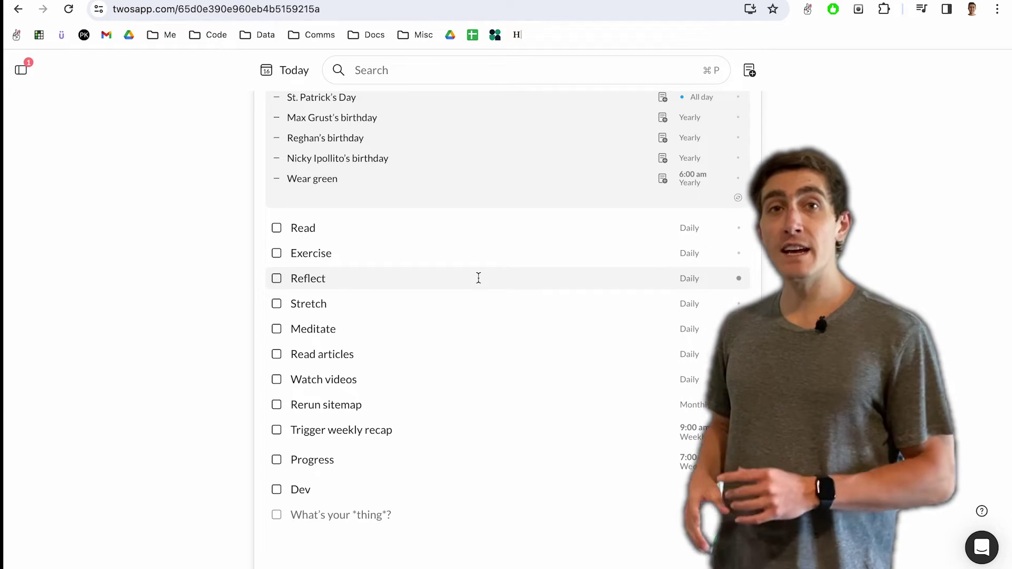
Step: Search 'affir' to open the Affirmations list, then switch to the LangChain.js list
{"action": "key", "text": "super+p"}
{"action": "type", "text": "affir"}
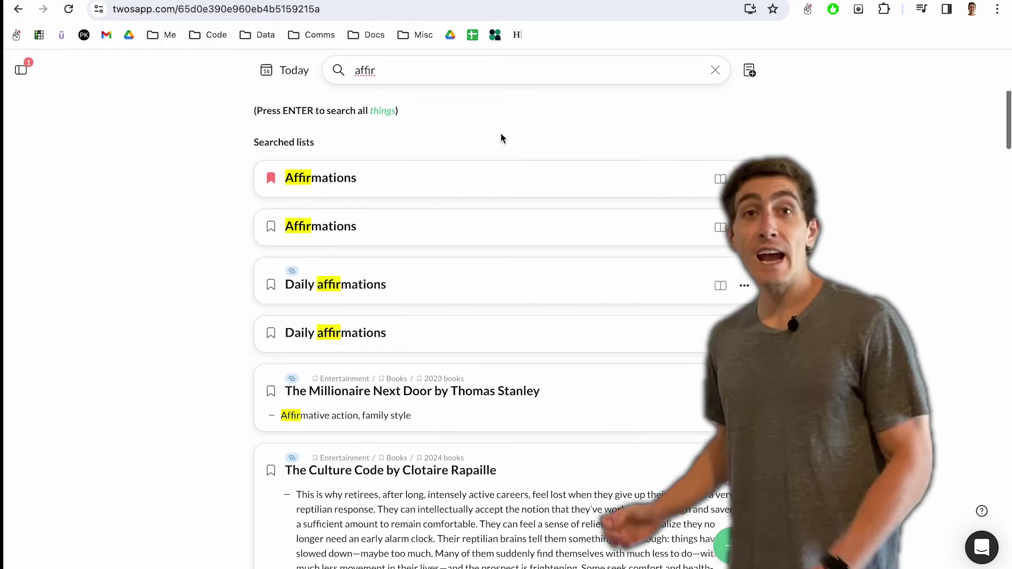
{"action": "left_click", "coordinate": [481, 185]}
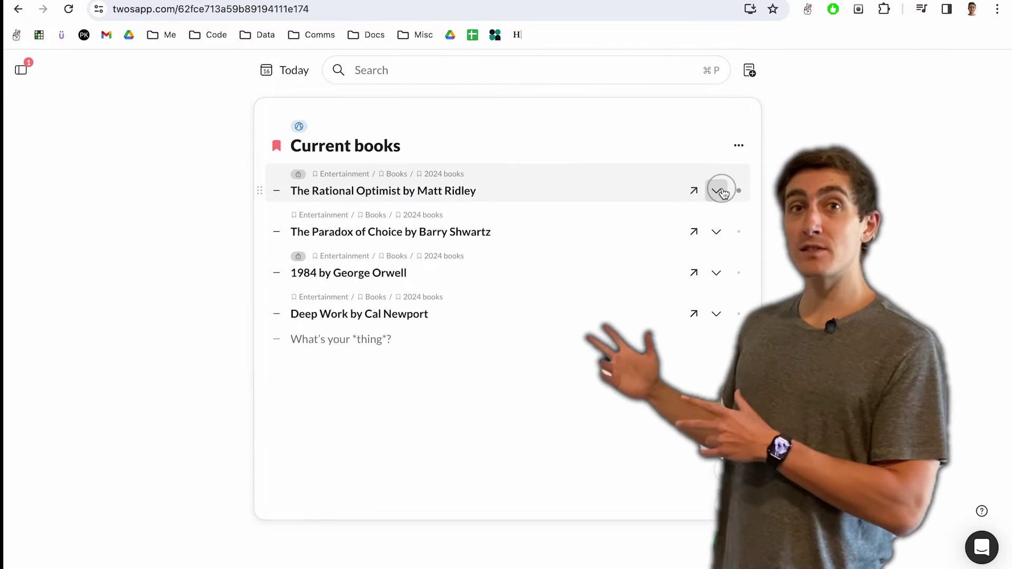
{"action": "left_click", "coordinate": [718, 191]}
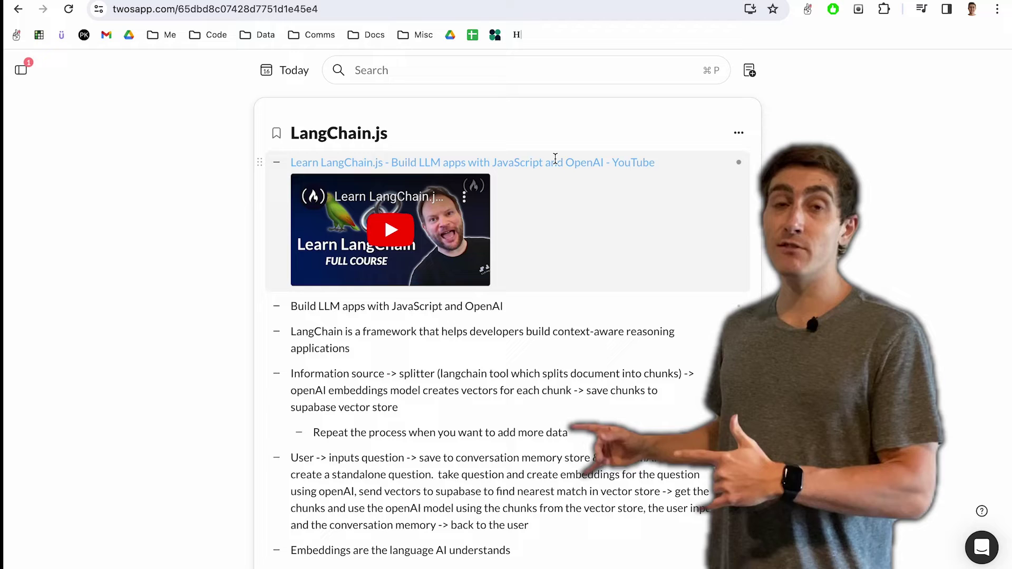
Step: Bookmark the LangChain.js list, then scroll the sidebar toward the 2024 books list
{"action": "left_click", "coordinate": [277, 134]}
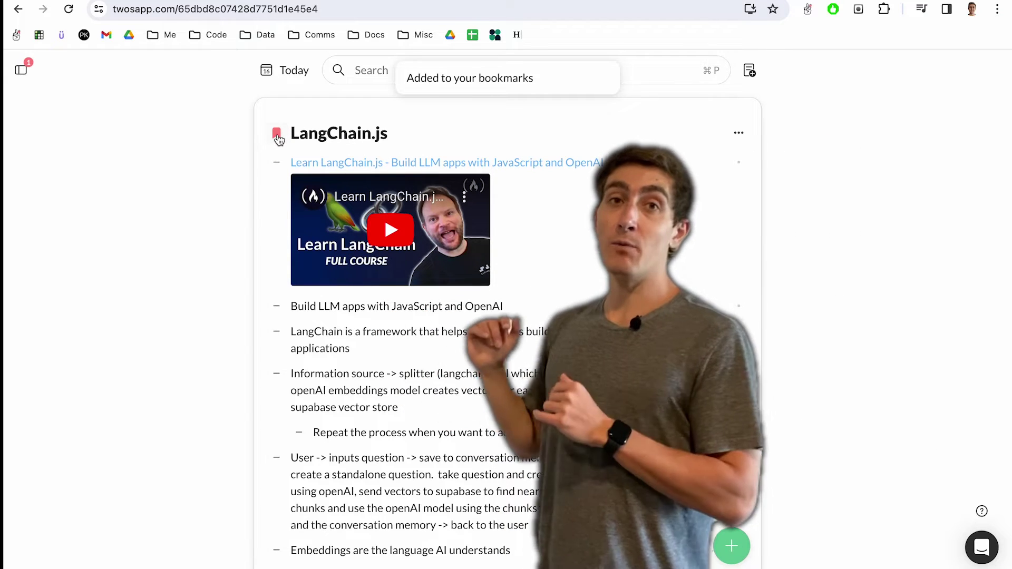
{"action": "mouse_move", "coordinate": [26, 165]}
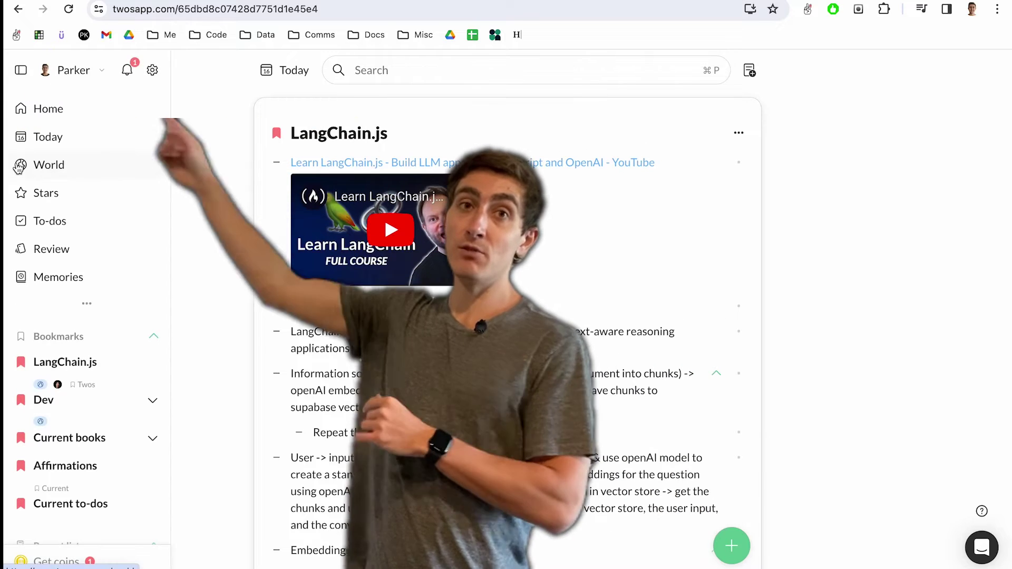
{"action": "scroll", "coordinate": [79, 233], "scroll_direction": "down", "scroll_amount": 3}
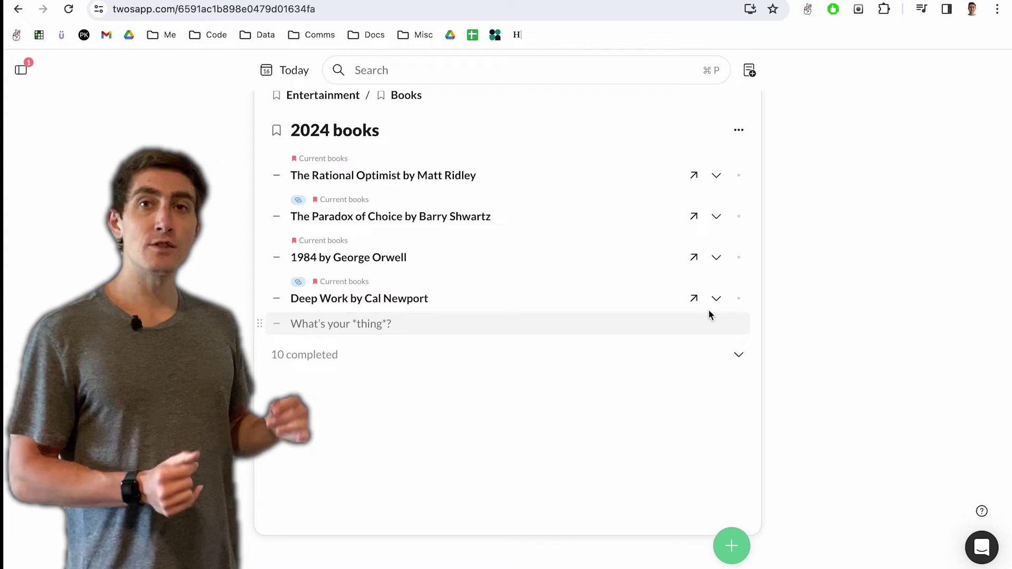
Step: Expand Deep Work by Cal Newport's notes, view it on its own page, then return to 2024 books
{"action": "left_click", "coordinate": [719, 303]}
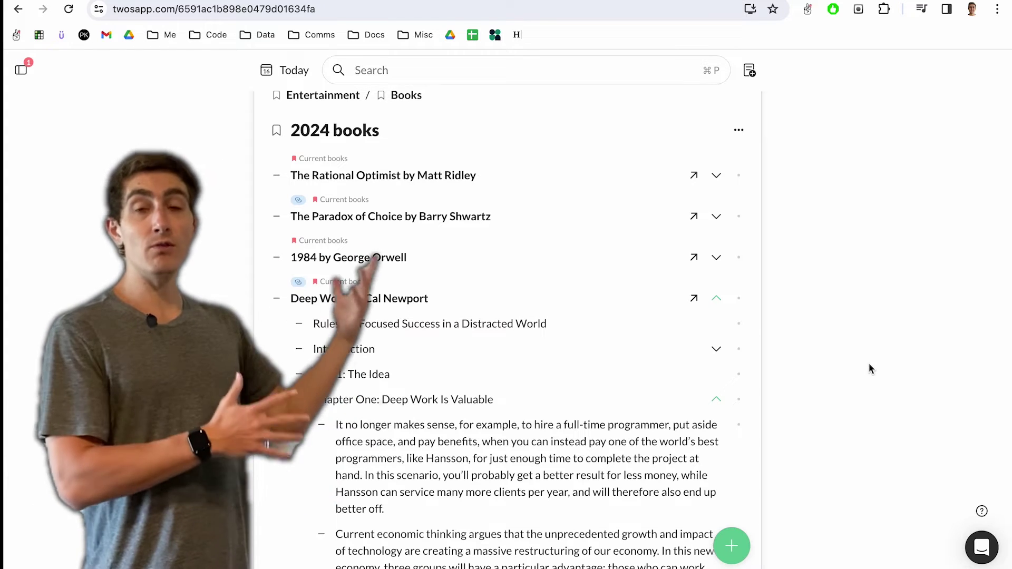
{"action": "scroll", "coordinate": [870, 368], "scroll_direction": "down", "scroll_amount": 1}
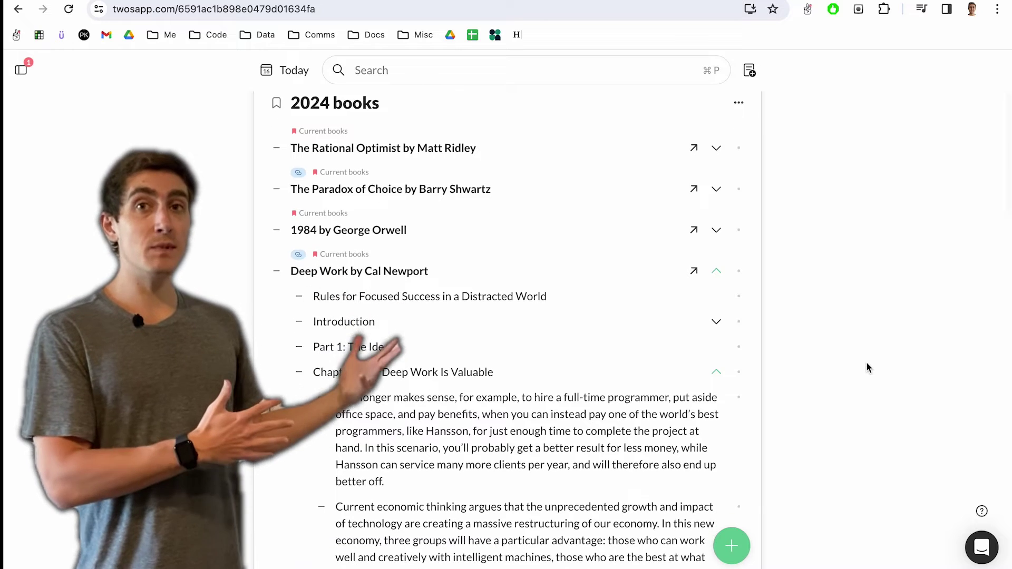
{"action": "left_click", "coordinate": [693, 271]}
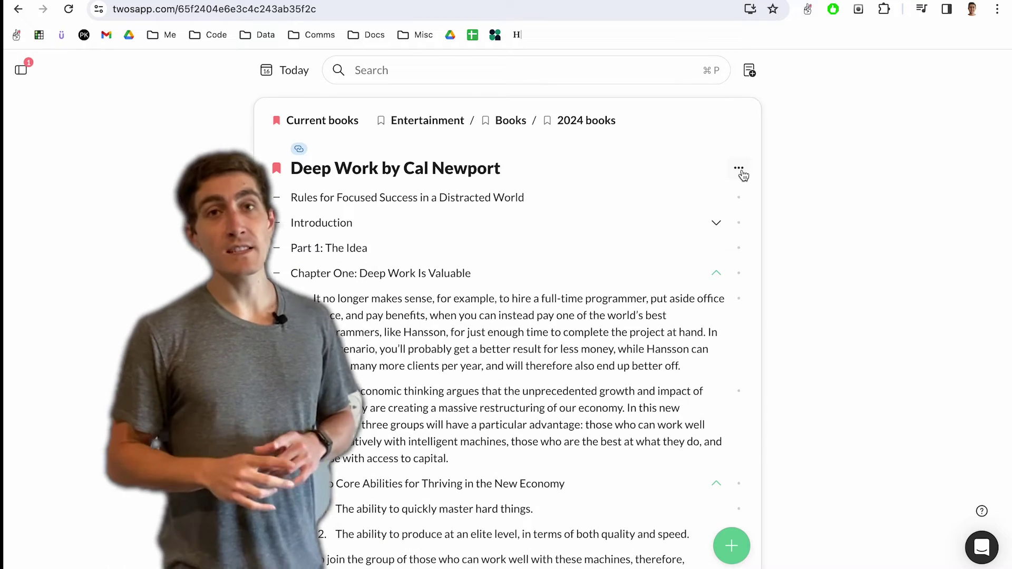
{"action": "left_click", "coordinate": [740, 170]}
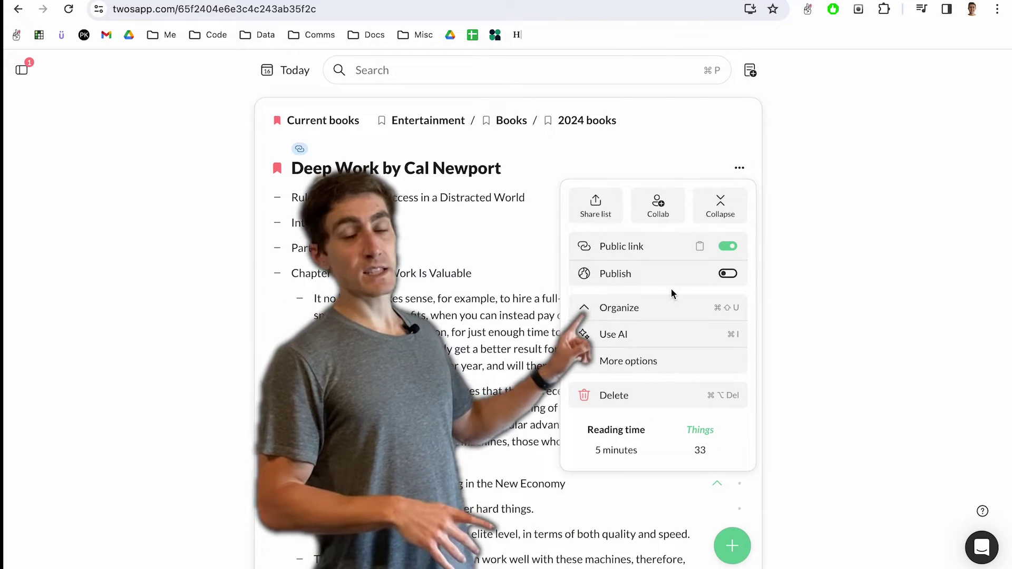
{"action": "left_click", "coordinate": [666, 309]}
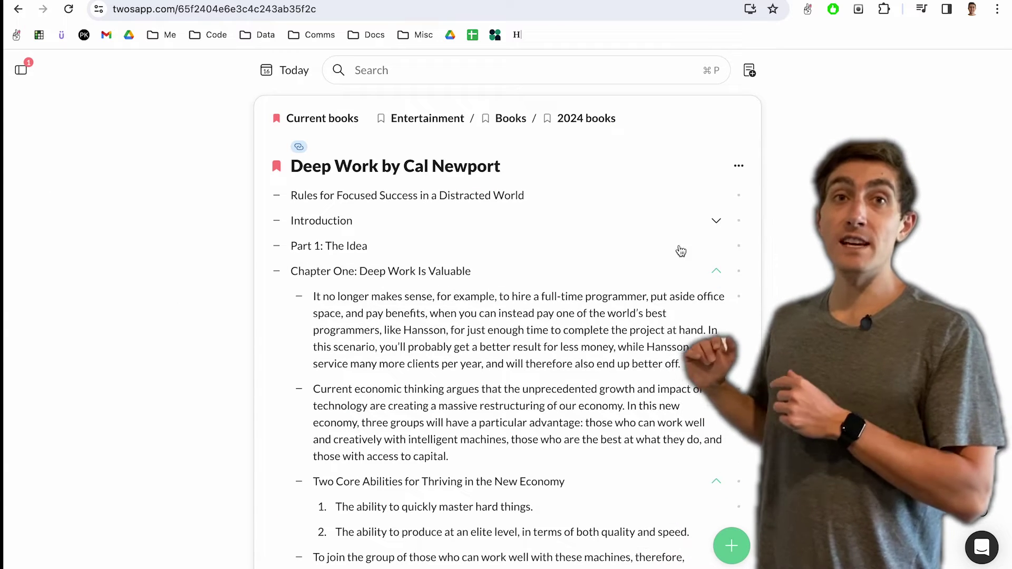
{"action": "left_click", "coordinate": [580, 119]}
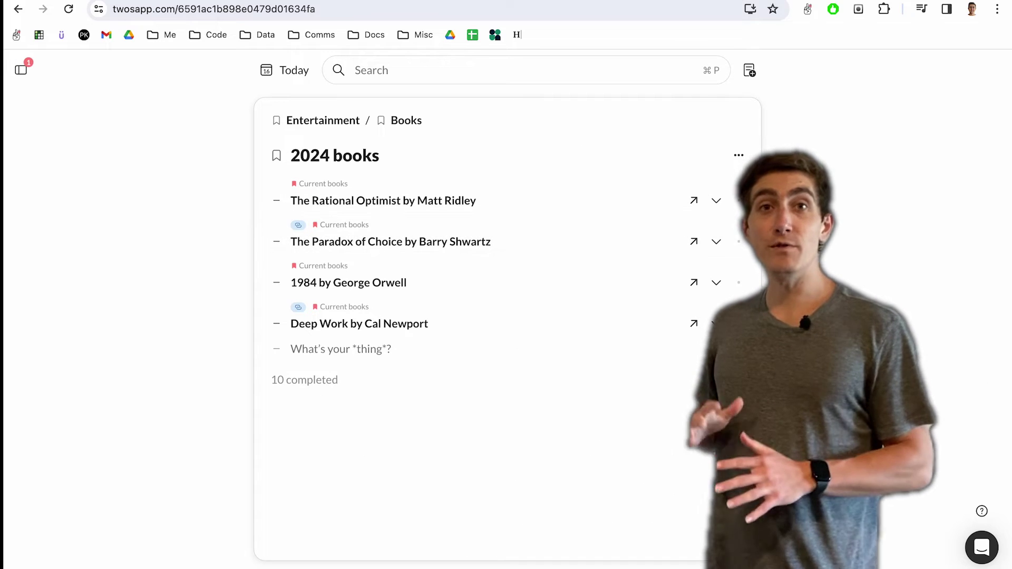
Step: Search 'aff' to open the Affirmations list, then scroll the day page down to its notes
{"action": "left_click", "coordinate": [488, 65]}
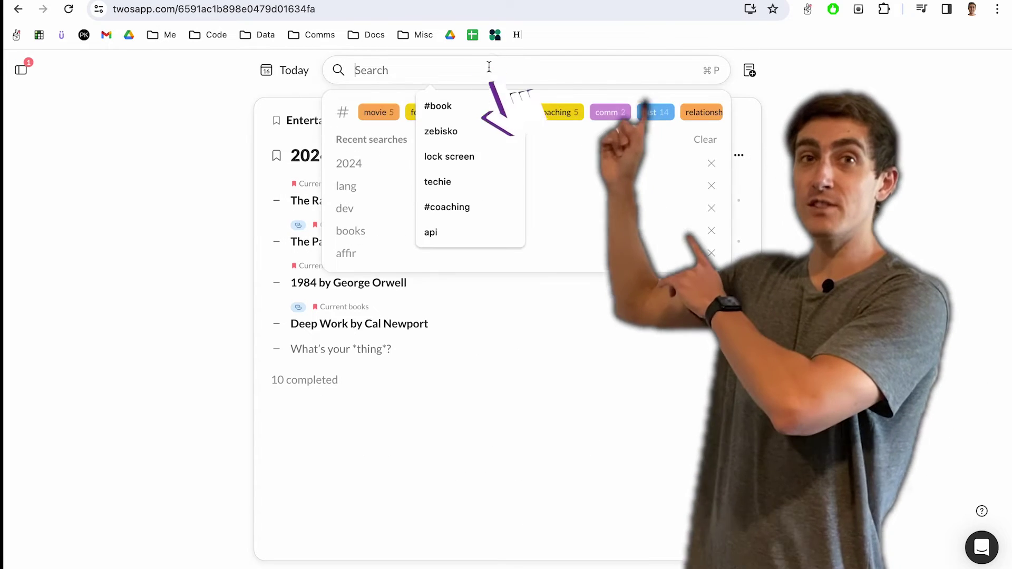
{"action": "type", "text": "affir"}
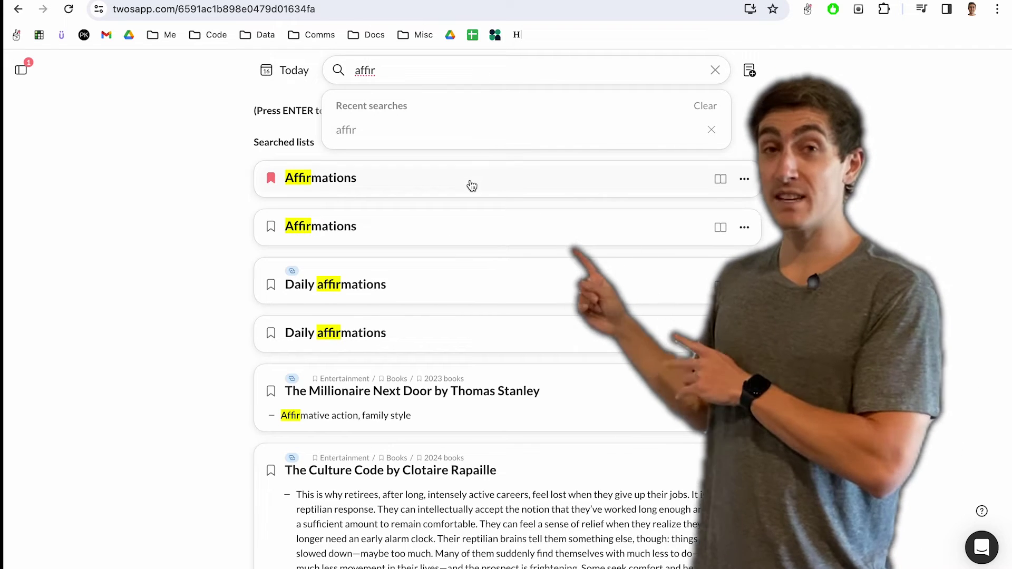
{"action": "left_click", "coordinate": [472, 185]}
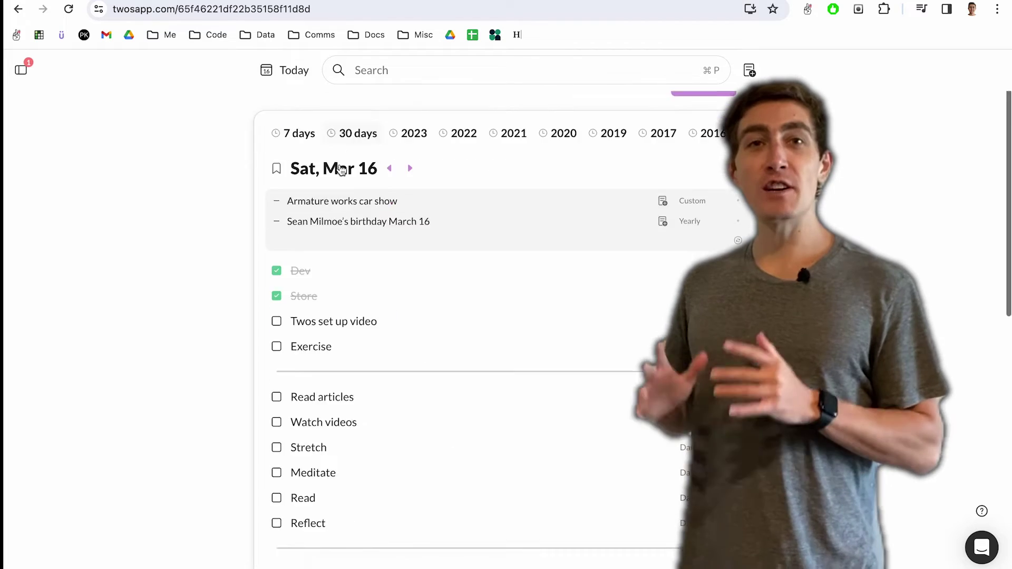
{"action": "scroll", "coordinate": [340, 169], "scroll_direction": "down", "scroll_amount": 6}
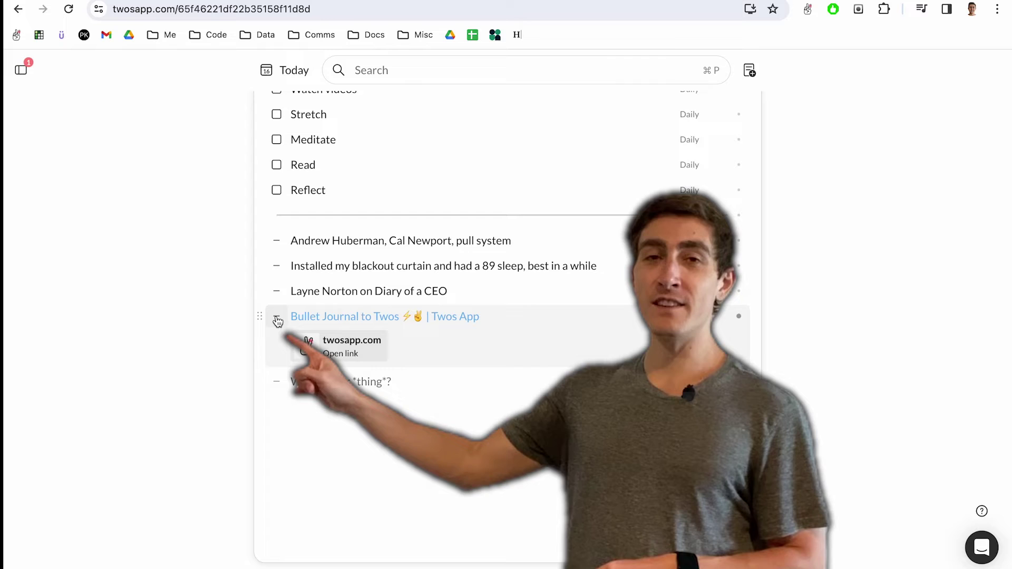
Step: Star the Bullet Journal to Twos link and view the Stars page
{"action": "left_click", "coordinate": [277, 319]}
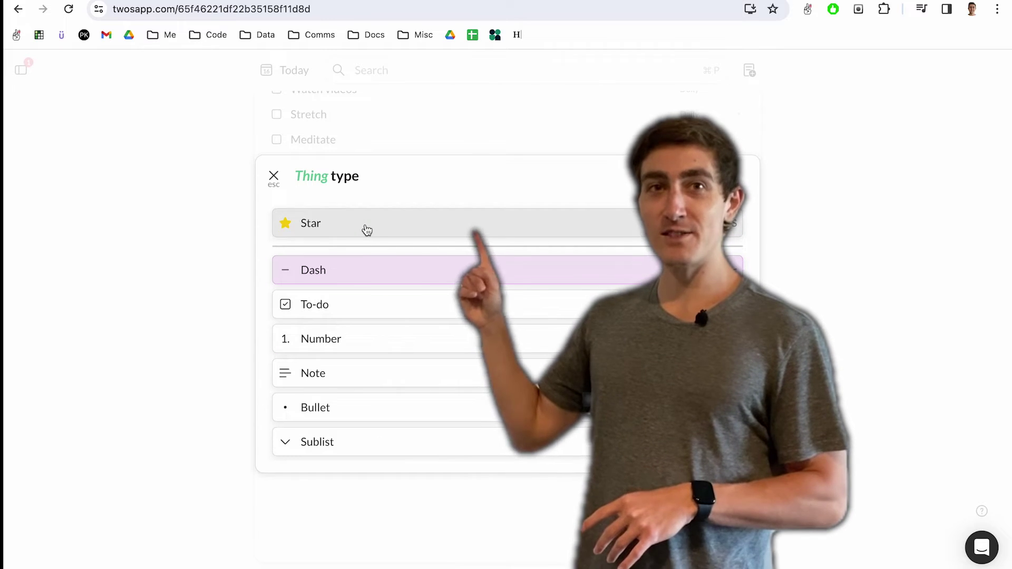
{"action": "left_click", "coordinate": [365, 227]}
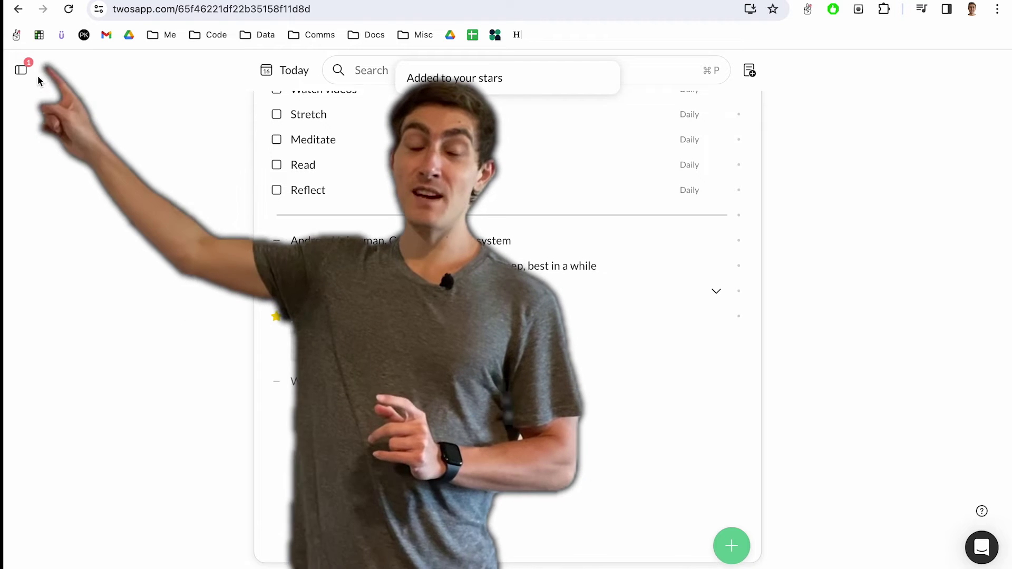
{"action": "left_click", "coordinate": [21, 70]}
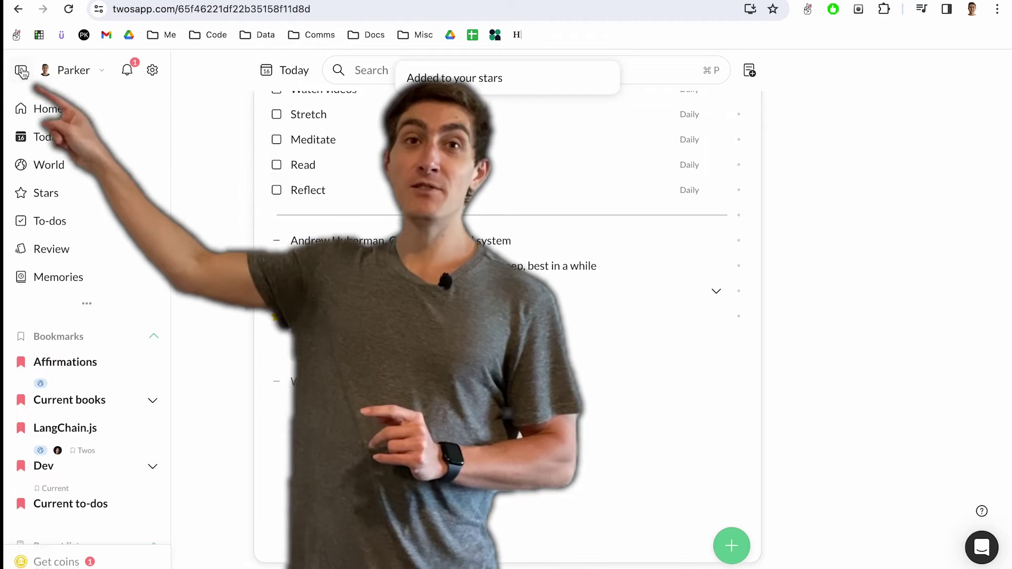
{"action": "left_click", "coordinate": [45, 194]}
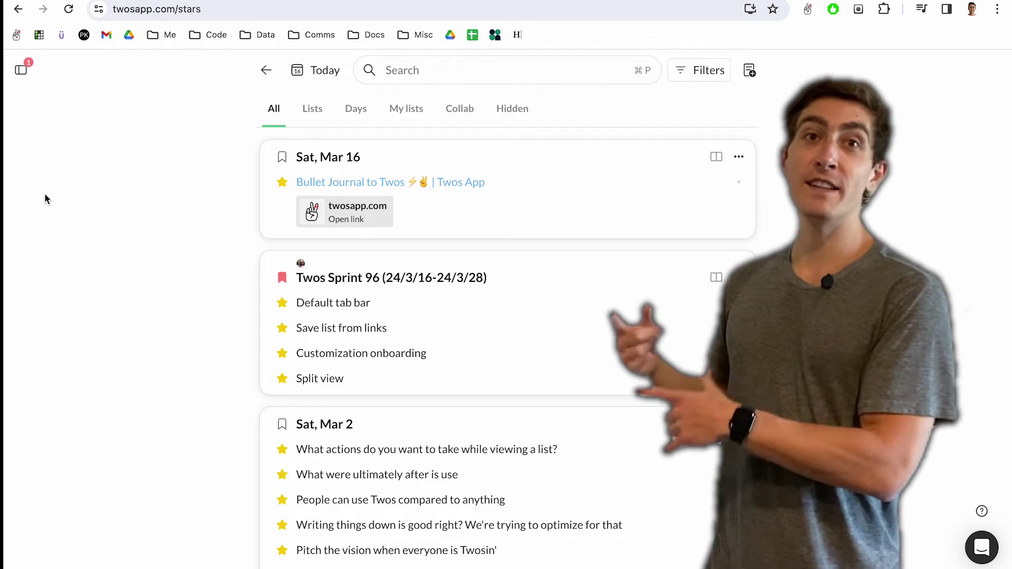
Step: Open the Sat, Mar 16 card from Stars and scroll to its notes
{"action": "left_click", "coordinate": [328, 158]}
{"action": "scroll", "coordinate": [387, 300], "scroll_direction": "down", "scroll_amount": 6}
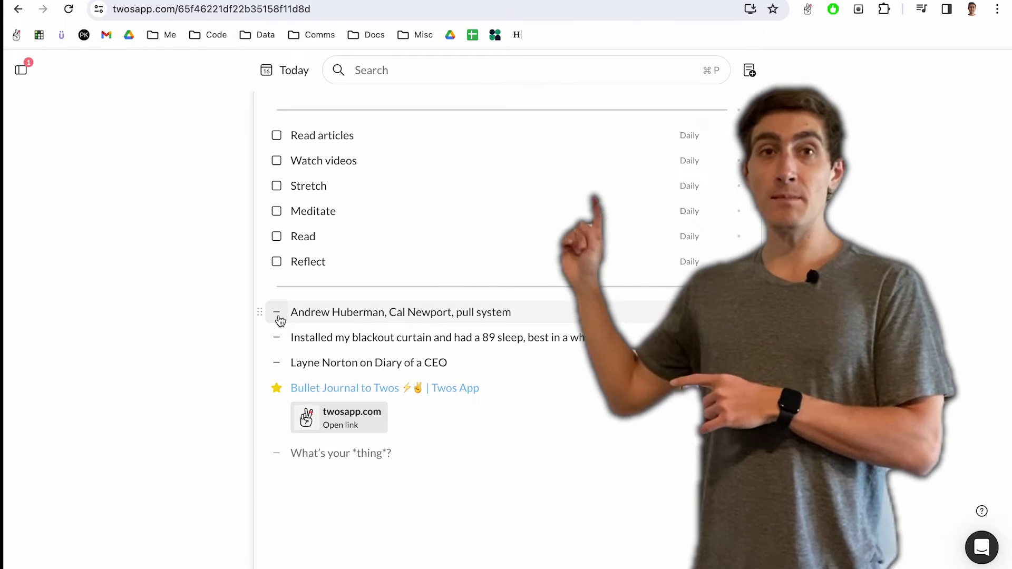
Step: Make the Andrew Huberman, Cal Newport, pull system note a to-do, review all to-dos, then return to Sat, Mar 16
{"action": "left_click", "coordinate": [276, 338]}
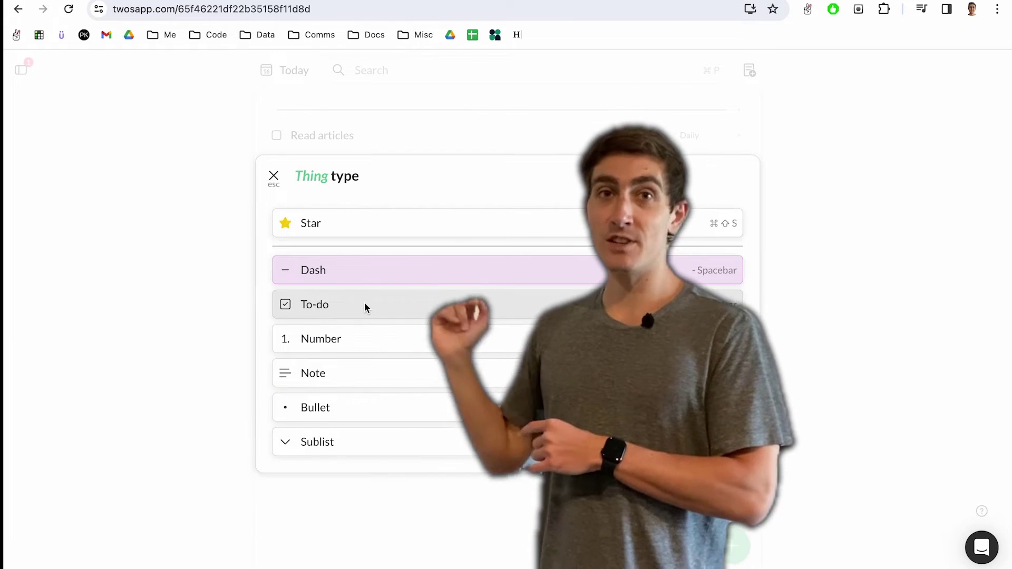
{"action": "left_click", "coordinate": [365, 305]}
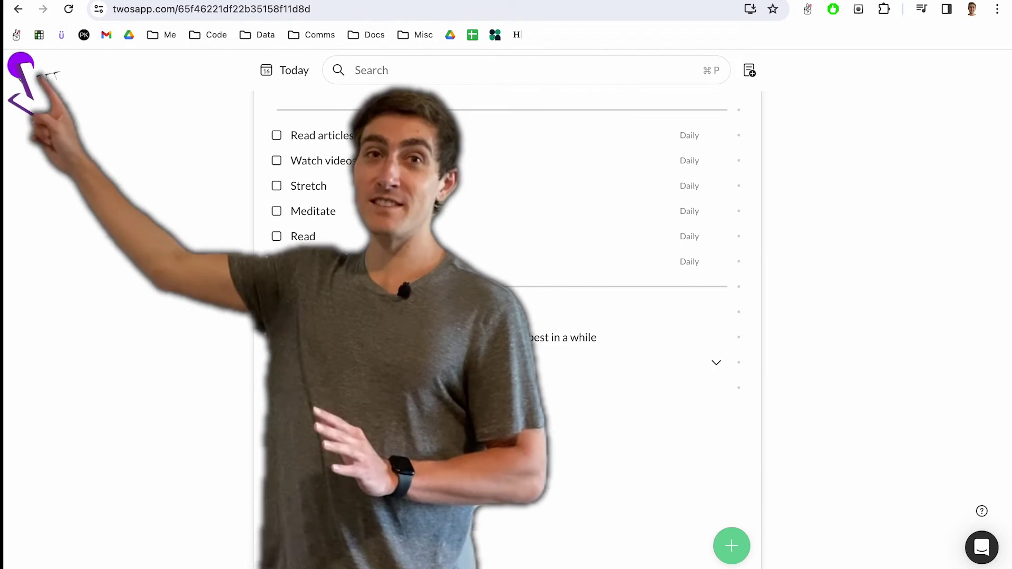
{"action": "left_click", "coordinate": [21, 70]}
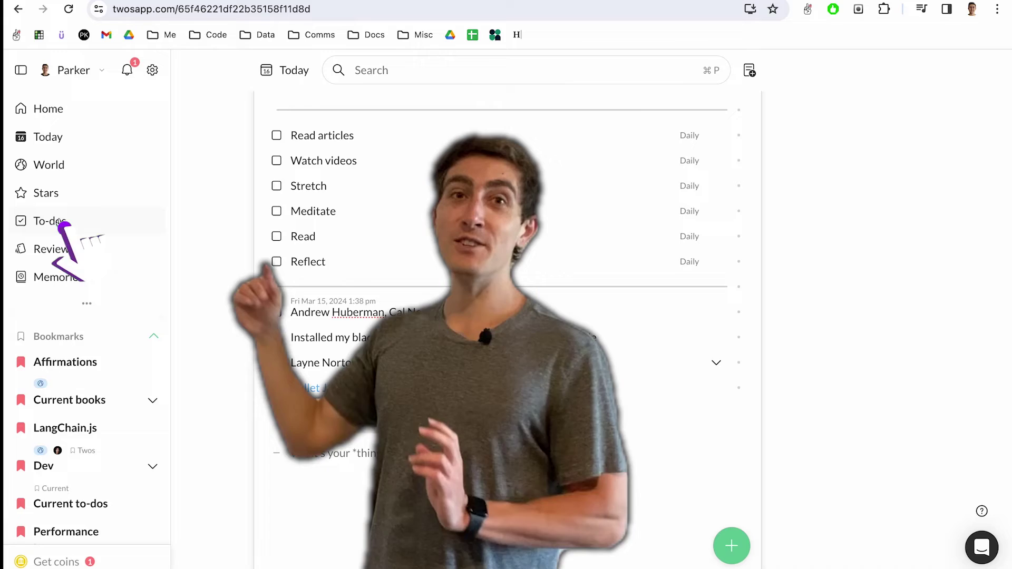
{"action": "left_click", "coordinate": [62, 223]}
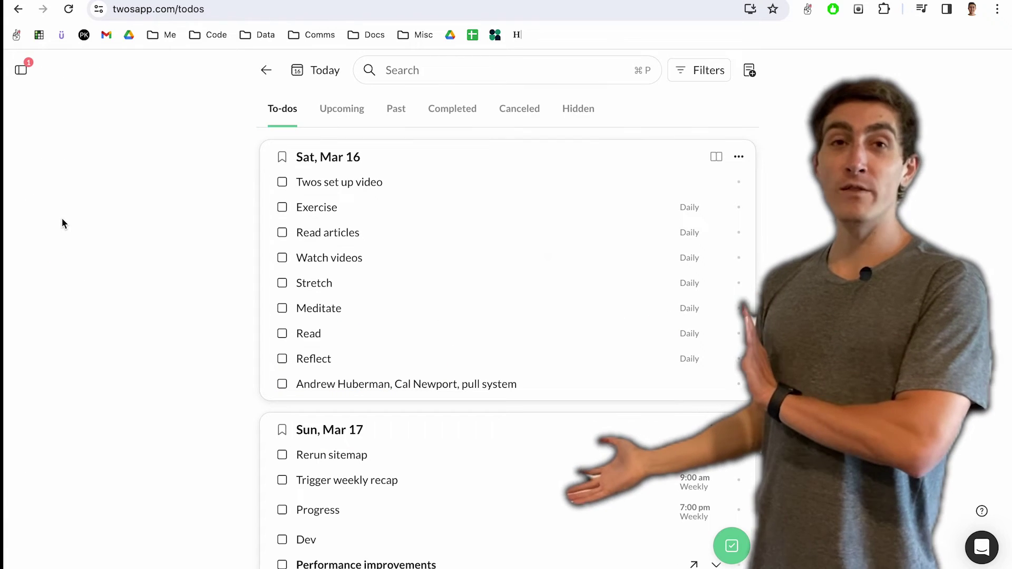
{"action": "scroll", "coordinate": [208, 217], "scroll_direction": "down", "scroll_amount": 7}
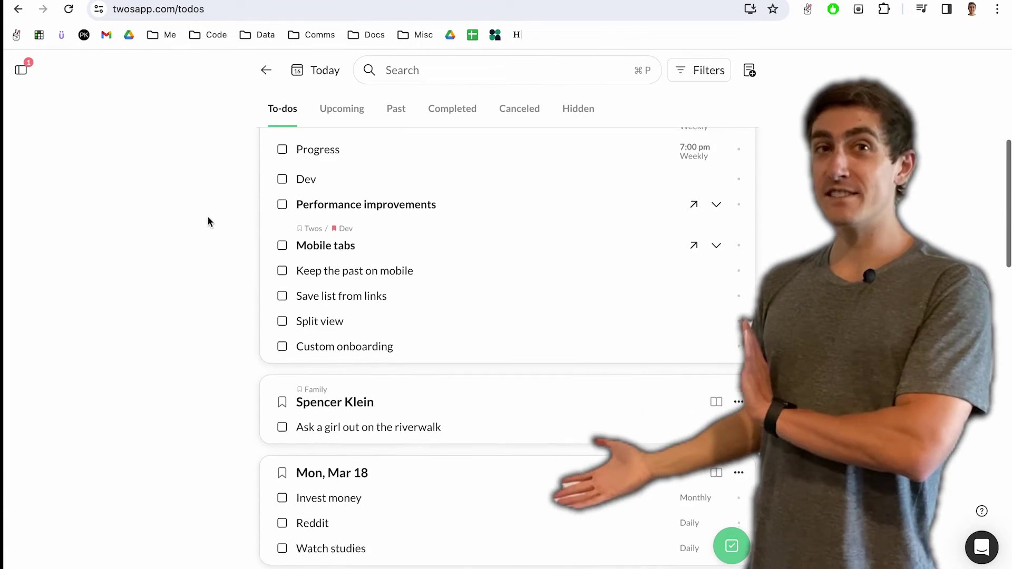
{"action": "scroll", "coordinate": [208, 219], "scroll_direction": "down", "scroll_amount": 2}
{"action": "left_click", "coordinate": [319, 72]}
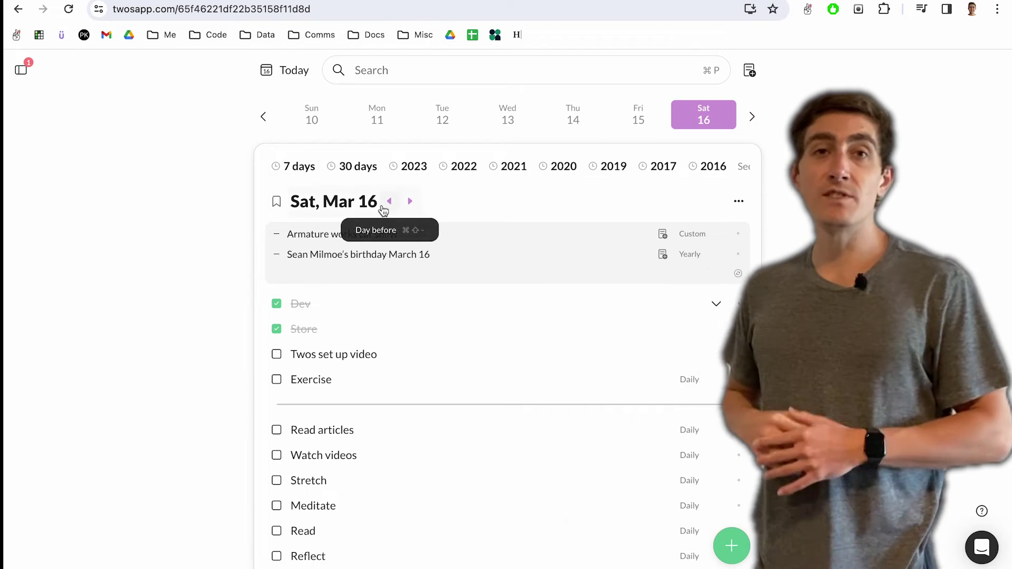
Step: Add 'Moms birthday is Aug 1' as a yearly reminder and 'Meditate ever' with its reminder confirmed
{"action": "scroll", "coordinate": [383, 222], "scroll_direction": "down", "scroll_amount": 8}
{"action": "left_click", "coordinate": [375, 305]}
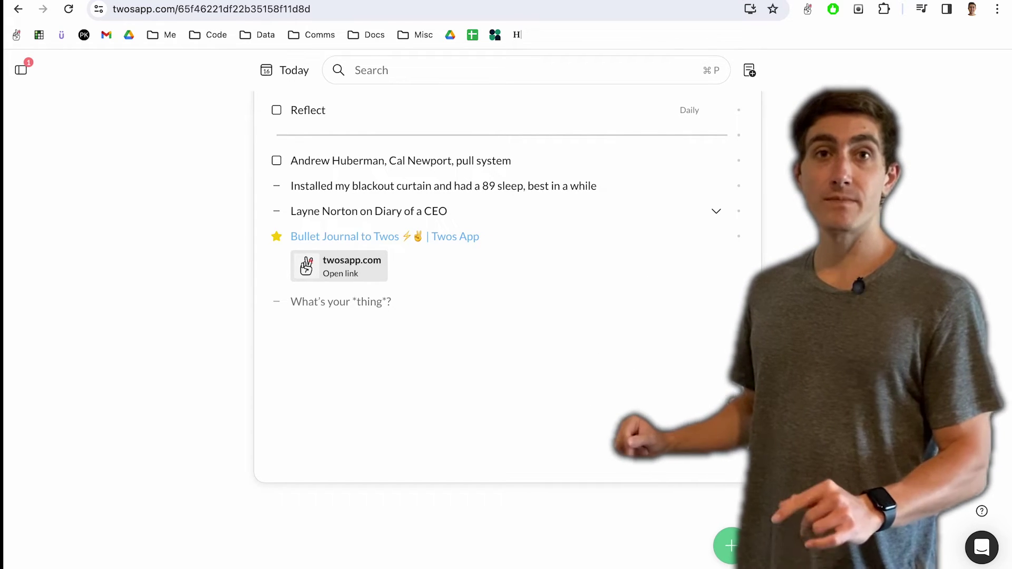
{"action": "type", "text": "Moms birthday is Aug 1"}
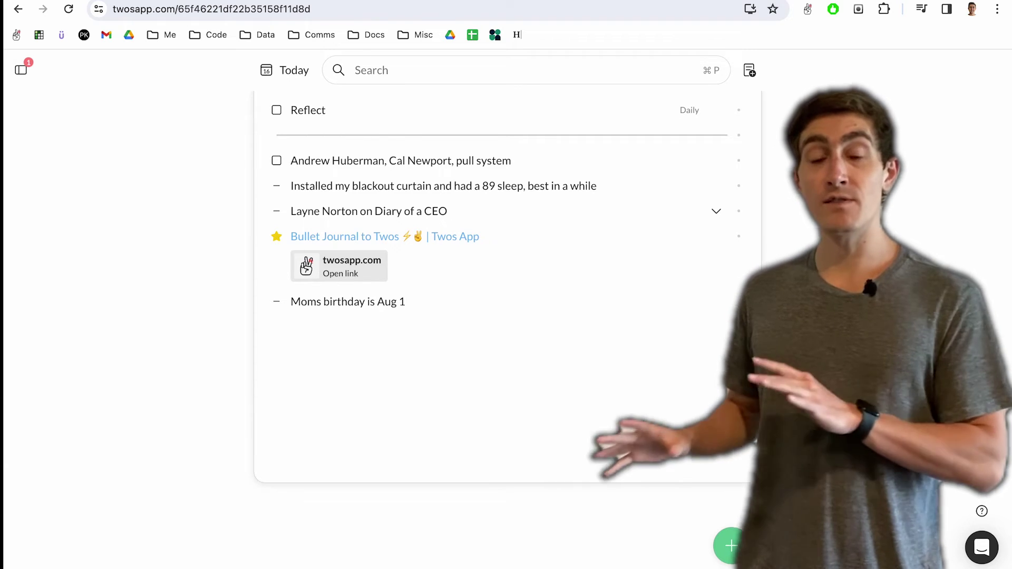
{"action": "key", "text": "Return"}
{"action": "key", "text": "Return"}
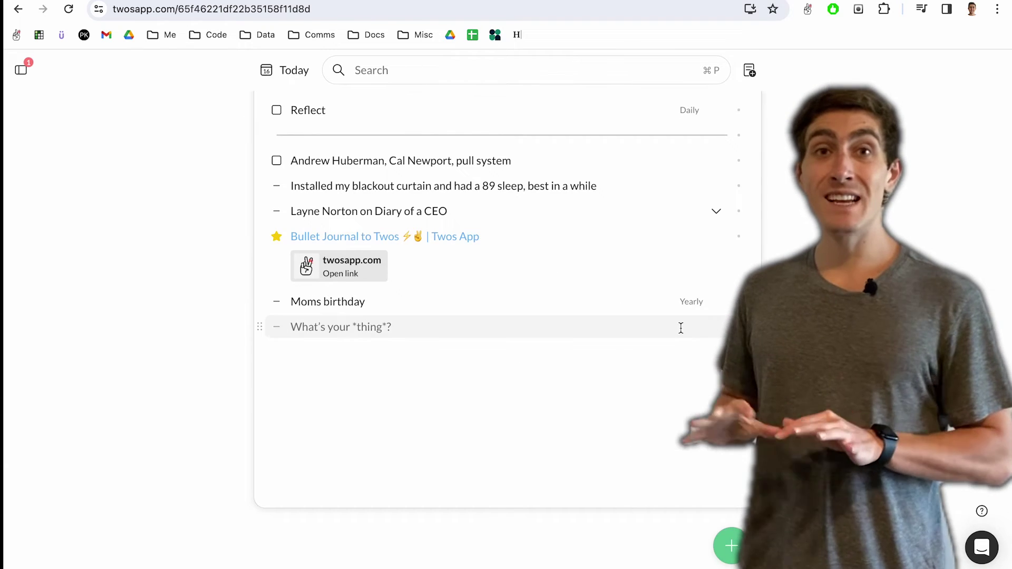
{"action": "type", "text": "Meditate every day"}
{"action": "key", "text": "Return"}
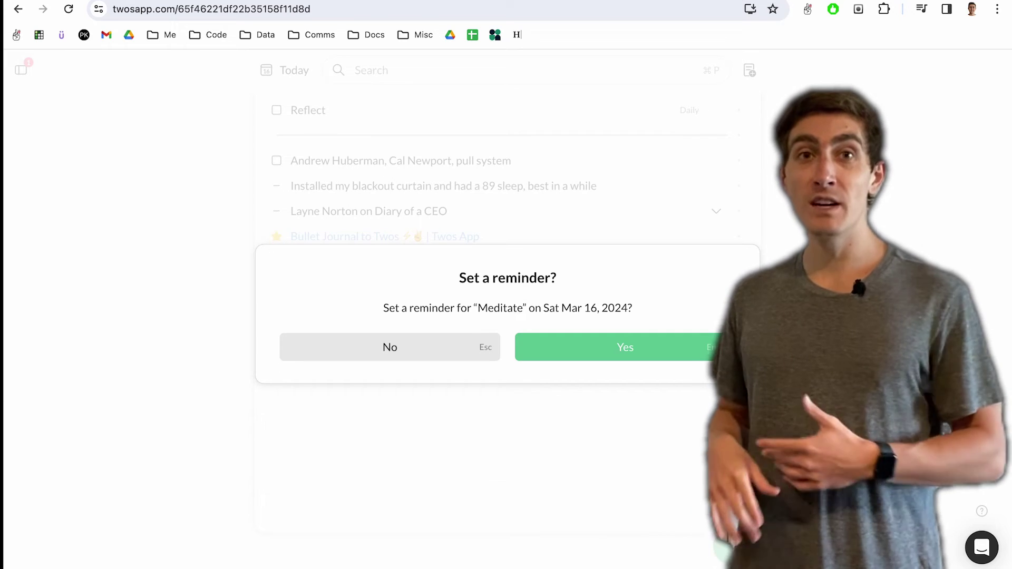
{"action": "key", "text": "Return"}
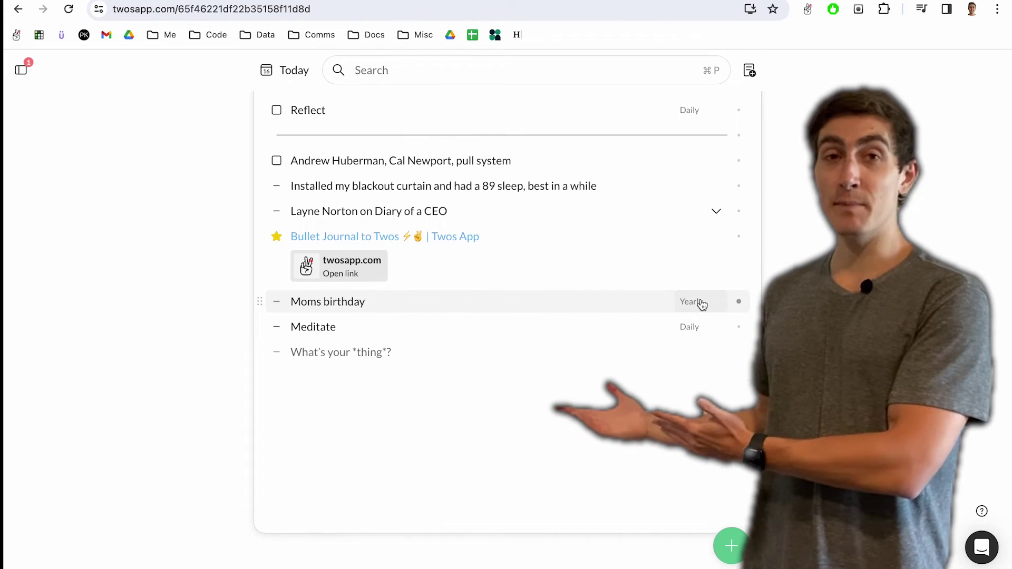
Step: Jump two months ahead to Thursday, August 1 using the date picker
{"action": "scroll", "coordinate": [319, 190], "scroll_direction": "up", "scroll_amount": 8}
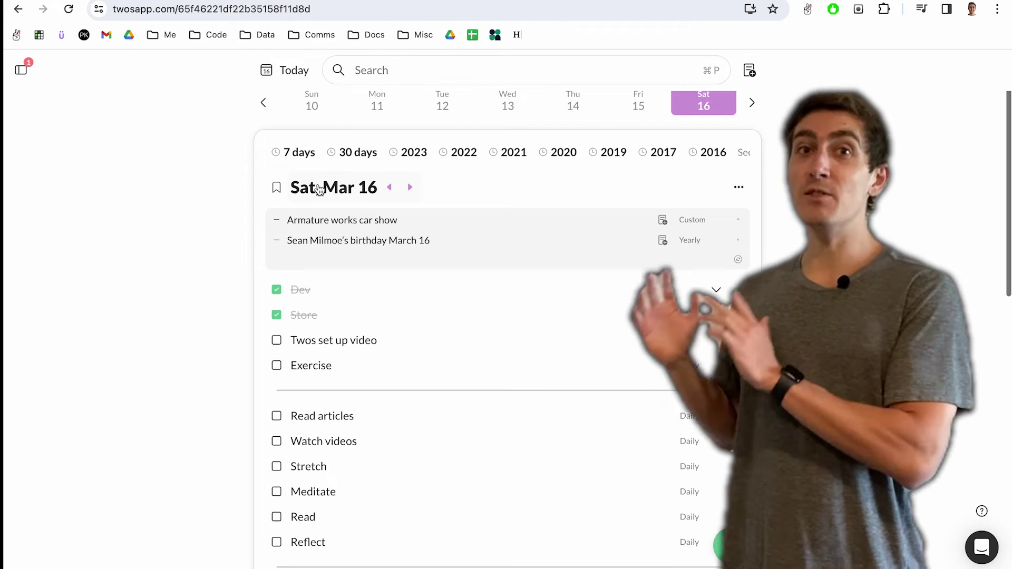
{"action": "left_click", "coordinate": [319, 189]}
{"action": "left_click", "coordinate": [482, 223]}
{"action": "left_click", "coordinate": [482, 223]}
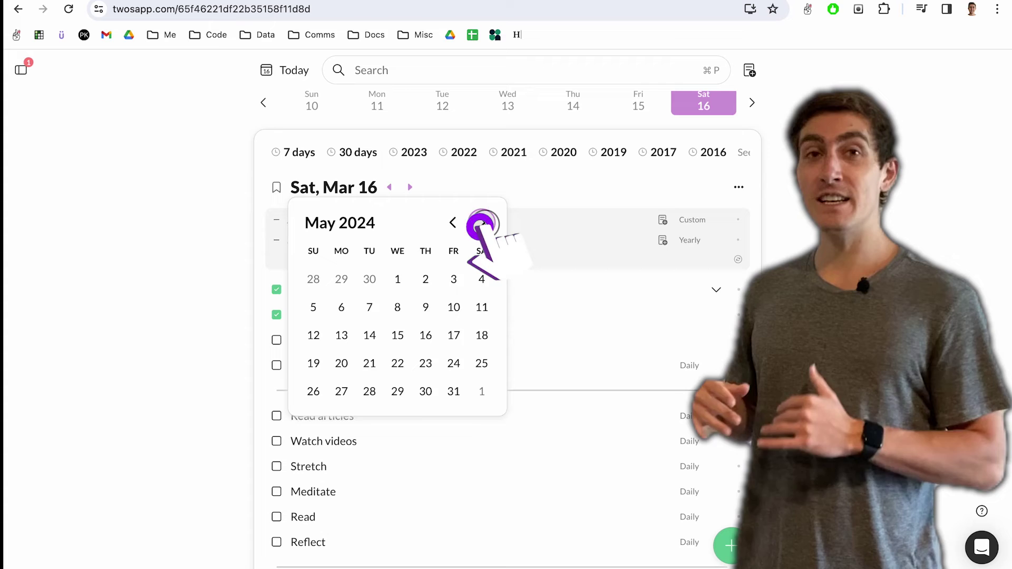
{"action": "left_click", "coordinate": [425, 279]}
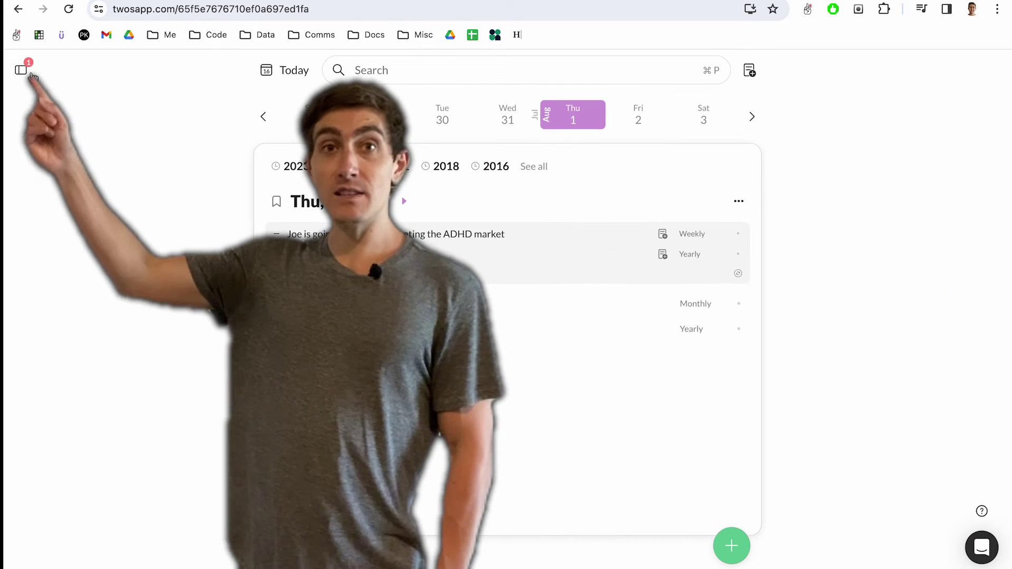
Step: Open the Memories page and expand the Write It Down book notes card
{"action": "left_click", "coordinate": [21, 71]}
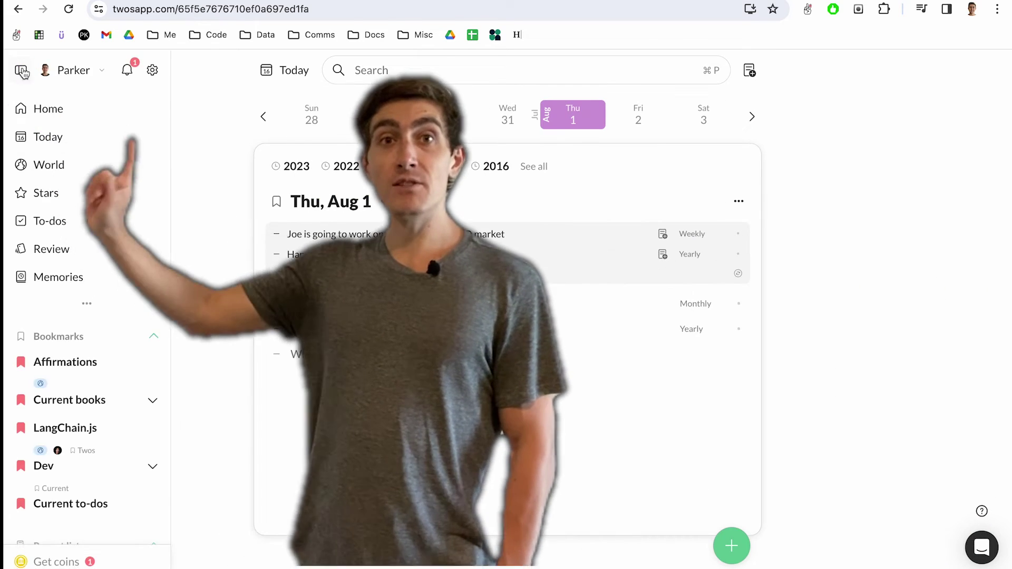
{"action": "left_click", "coordinate": [58, 277]}
{"action": "scroll", "coordinate": [584, 369], "scroll_direction": "down", "scroll_amount": 3}
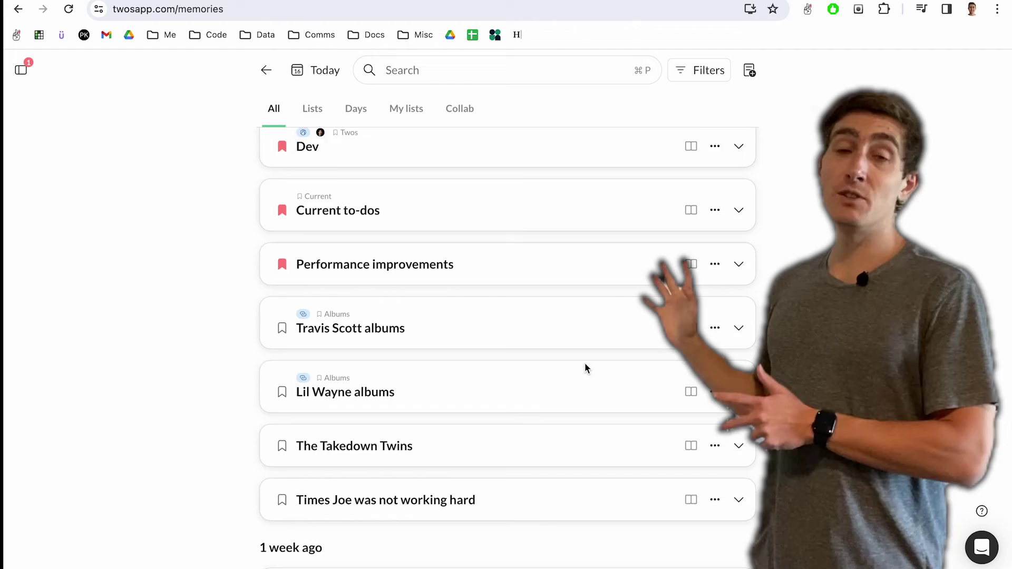
{"action": "scroll", "coordinate": [586, 368], "scroll_direction": "down", "scroll_amount": 10}
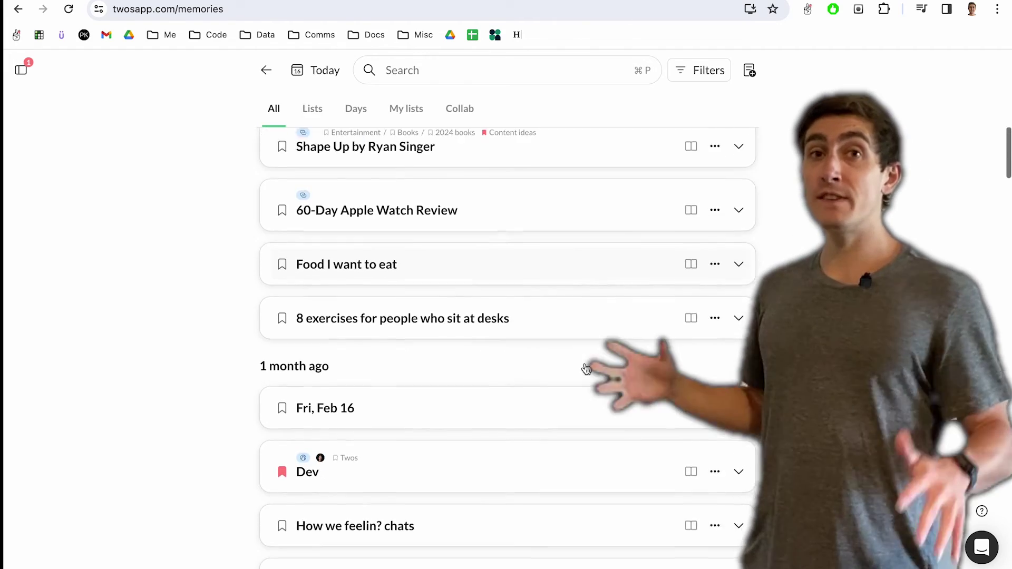
{"action": "scroll", "coordinate": [586, 369], "scroll_direction": "down", "scroll_amount": 2}
{"action": "scroll", "coordinate": [586, 368], "scroll_direction": "down", "scroll_amount": 12}
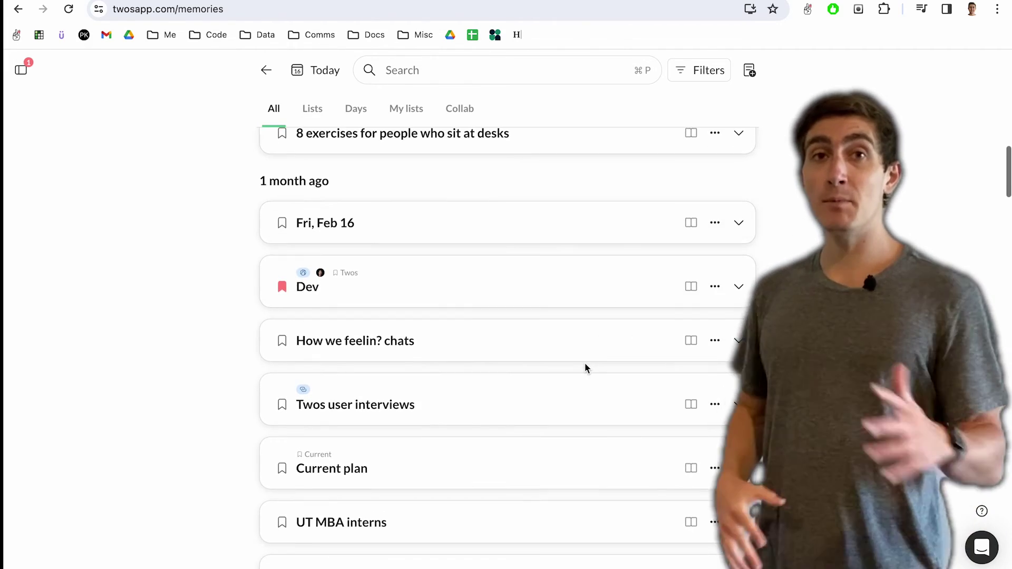
{"action": "scroll", "coordinate": [586, 369], "scroll_direction": "down", "scroll_amount": 15}
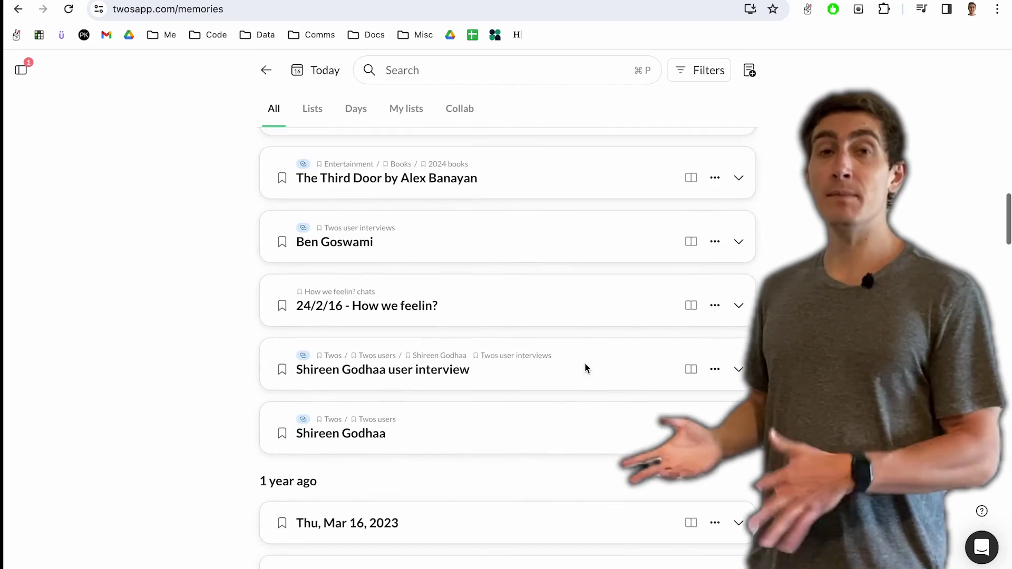
{"action": "scroll", "coordinate": [587, 368], "scroll_direction": "down", "scroll_amount": 4}
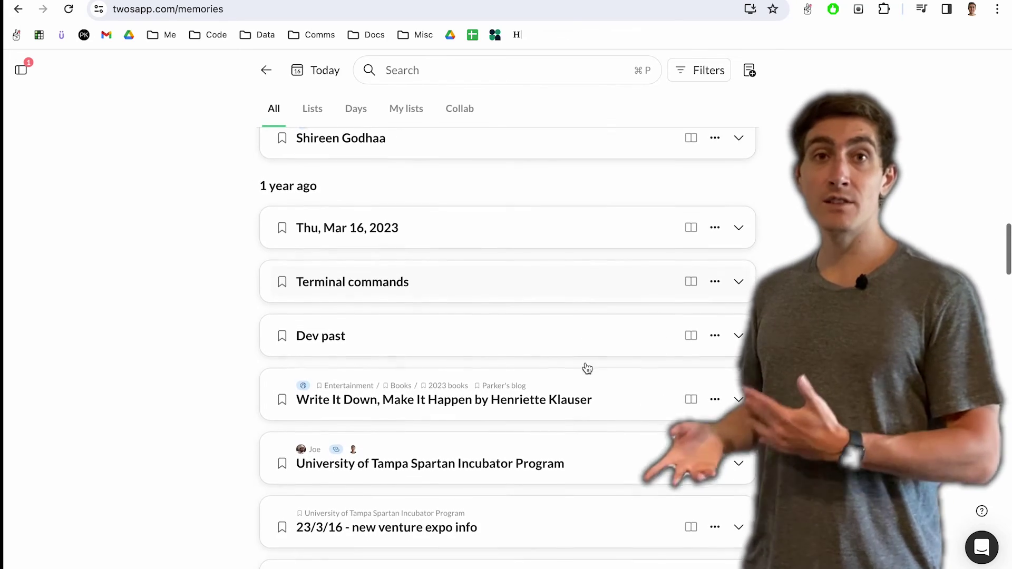
{"action": "scroll", "coordinate": [587, 369], "scroll_direction": "down", "scroll_amount": 2}
{"action": "scroll", "coordinate": [586, 368], "scroll_direction": "down", "scroll_amount": 1}
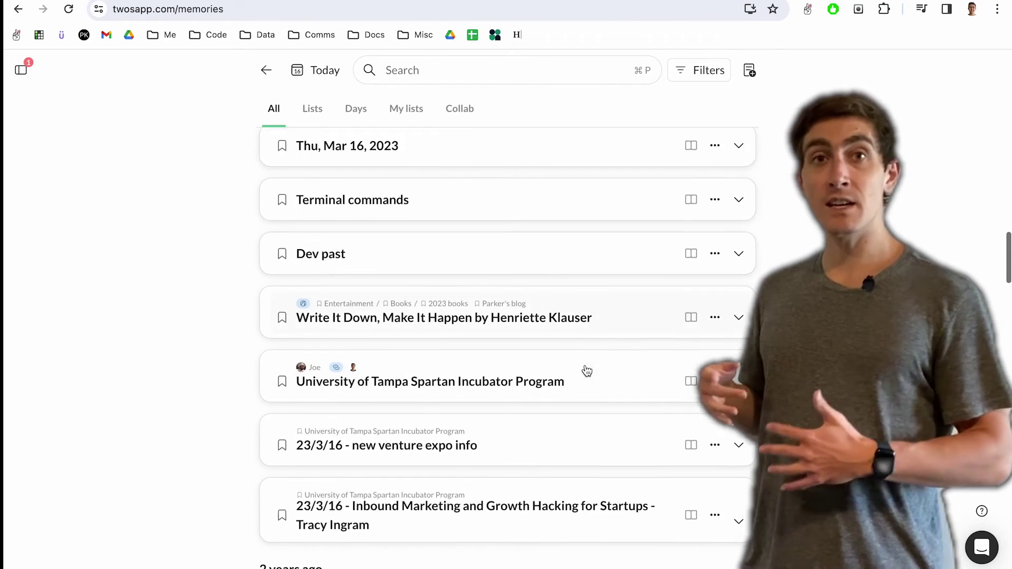
{"action": "left_click", "coordinate": [739, 316]}
Step: Expand the Books card and the 2020 The Intelligent Investor quote card further down
{"action": "scroll", "coordinate": [741, 319], "scroll_direction": "down", "scroll_amount": 2}
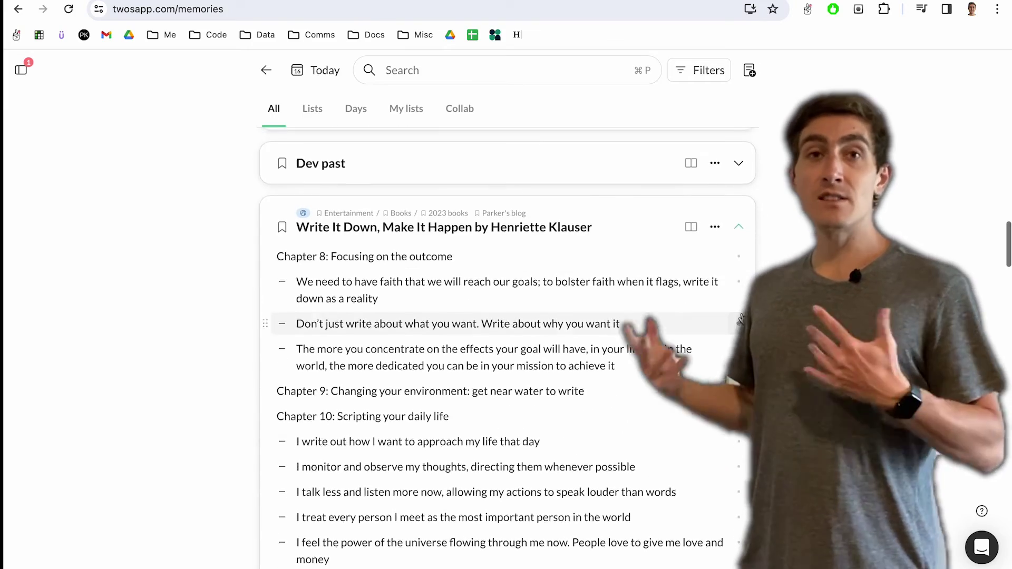
{"action": "scroll", "coordinate": [741, 319], "scroll_direction": "down", "scroll_amount": 5}
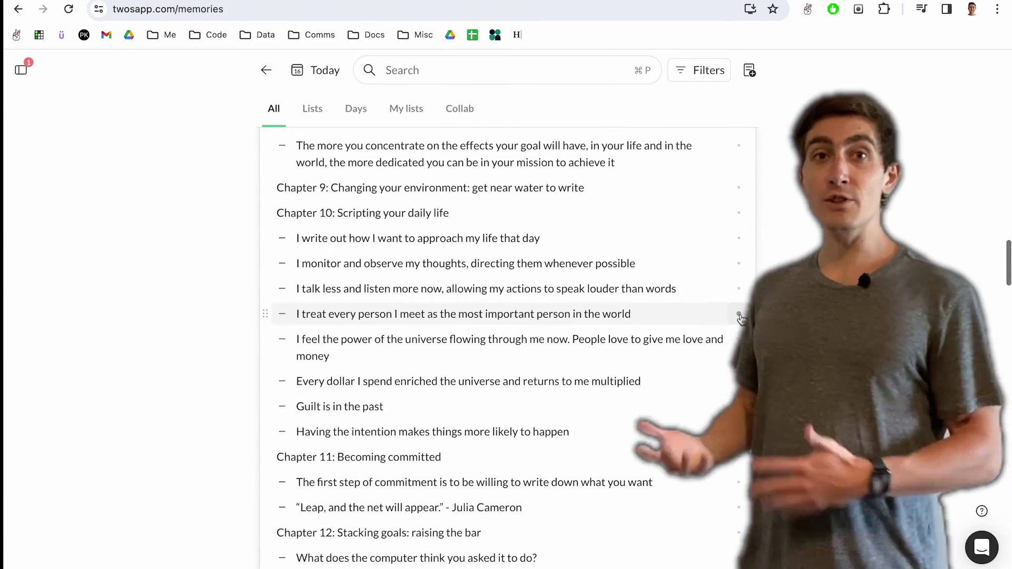
{"action": "scroll", "coordinate": [740, 319], "scroll_direction": "down", "scroll_amount": 10}
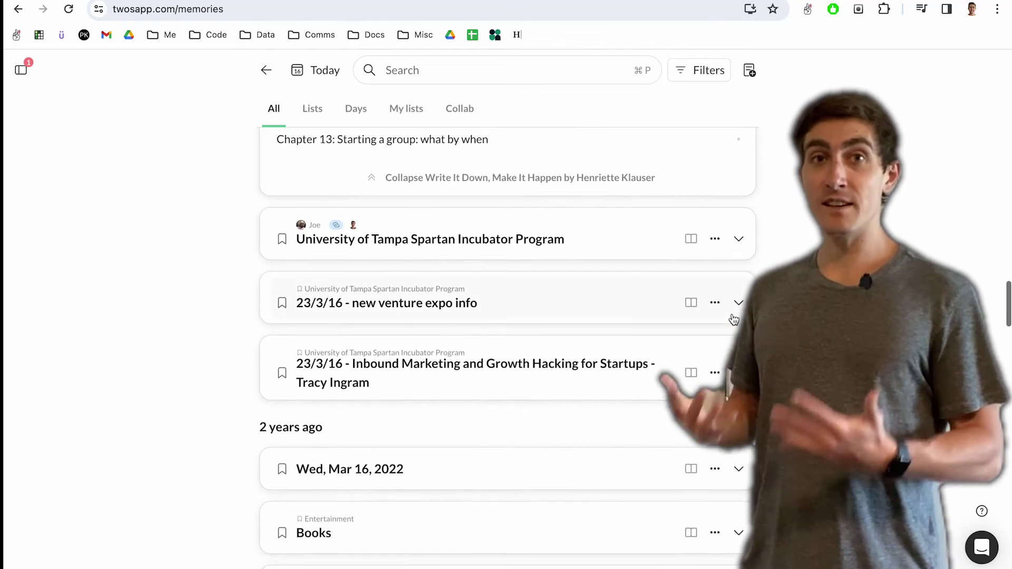
{"action": "scroll", "coordinate": [733, 318], "scroll_direction": "down", "scroll_amount": 5}
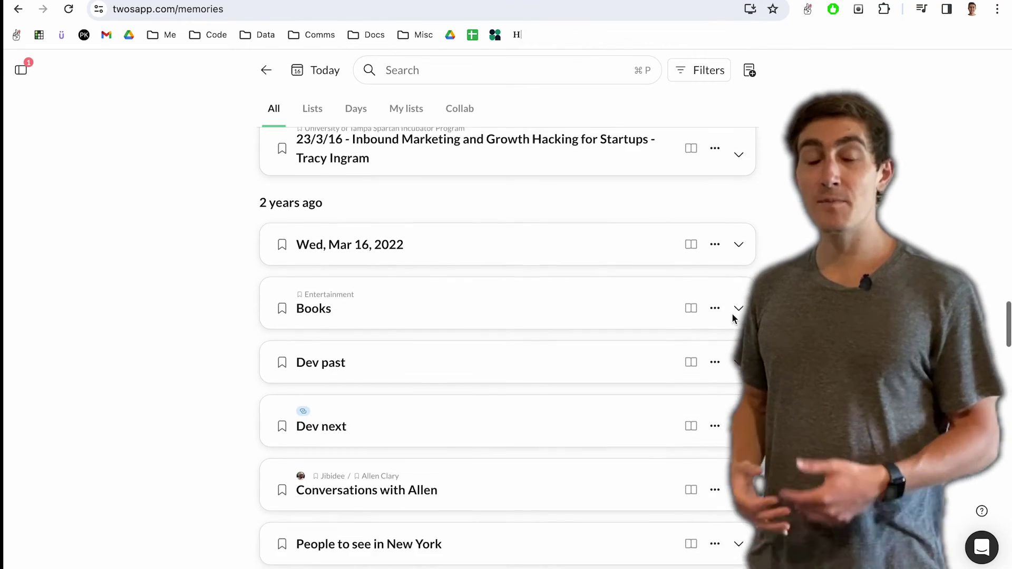
{"action": "left_click", "coordinate": [739, 285]}
{"action": "scroll", "coordinate": [735, 294], "scroll_direction": "down", "scroll_amount": 1}
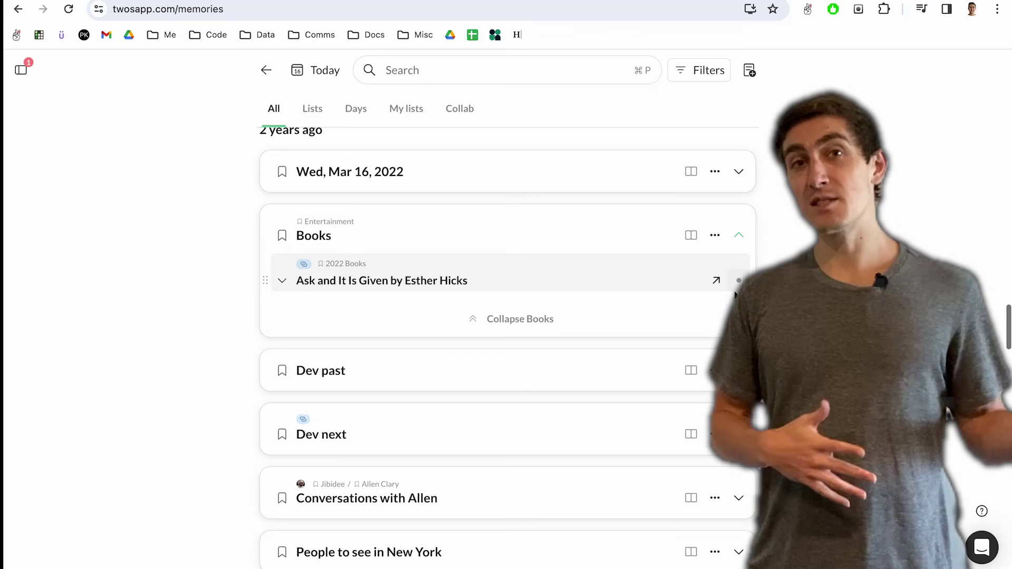
{"action": "scroll", "coordinate": [737, 284], "scroll_direction": "down", "scroll_amount": 15}
{"action": "left_click", "coordinate": [739, 254]}
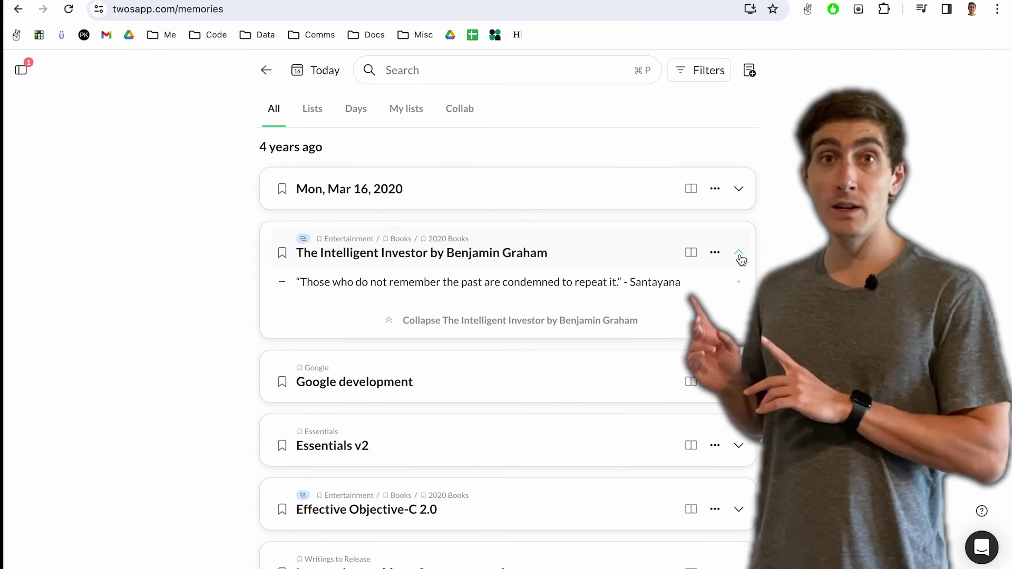
Step: Search all entries for the friend's name plus 'girlfriend', finding the Dec 26, 2023 note
{"action": "left_click", "coordinate": [553, 77]}
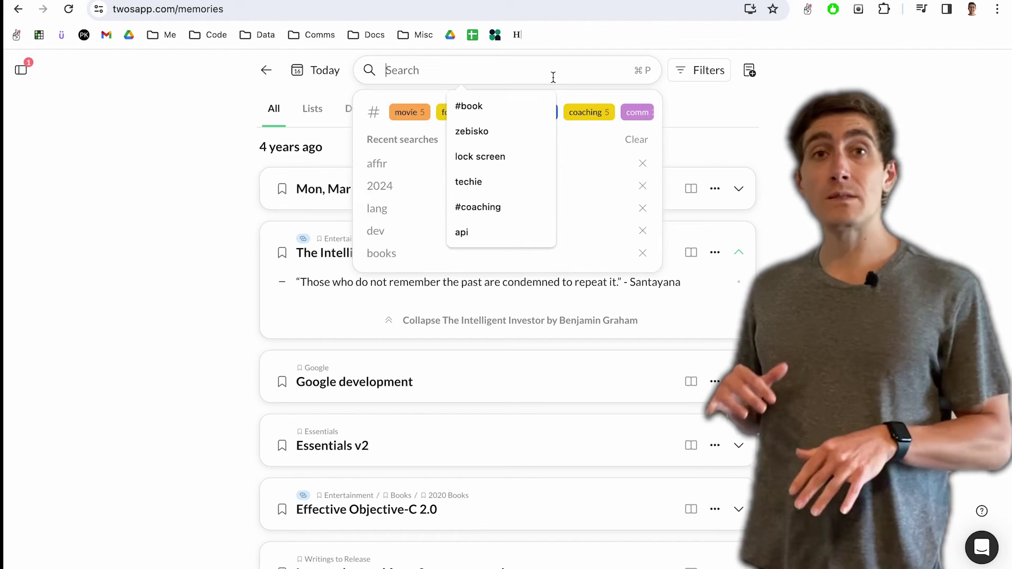
{"action": "type", "text": "sean gif"}
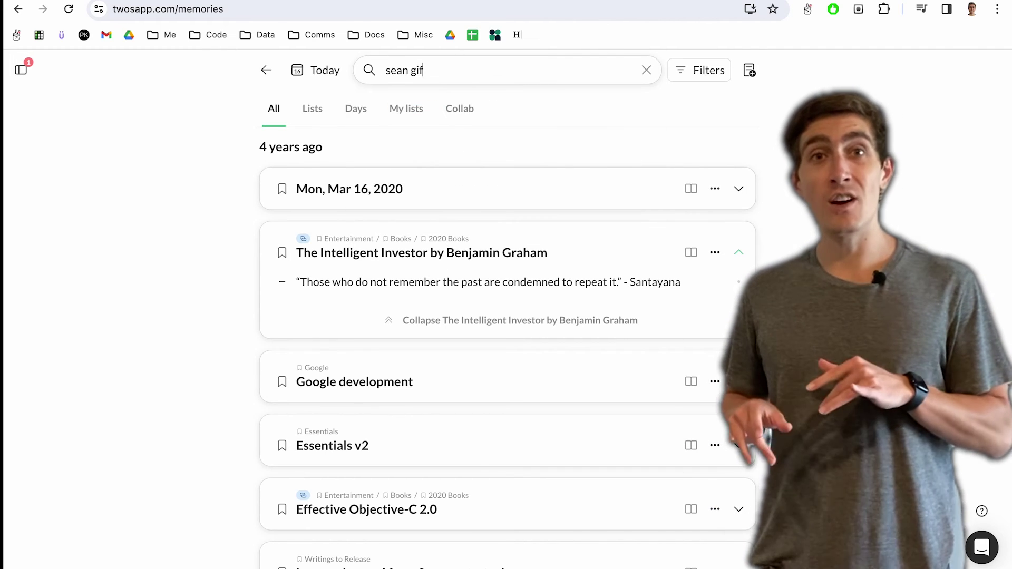
{"action": "key", "text": "BackSpace"}
{"action": "type", "text": "rlfriend"}
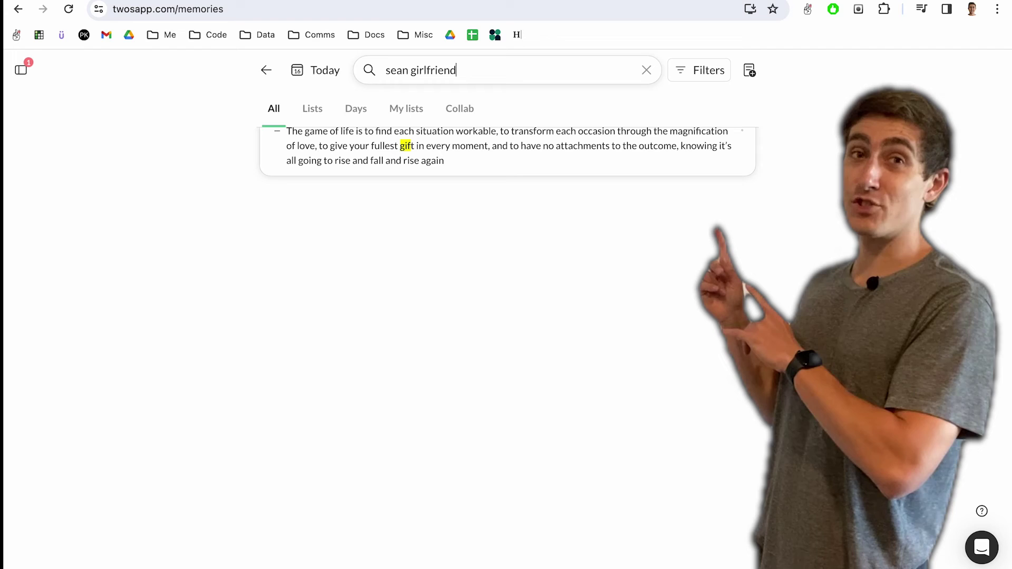
{"action": "key", "text": "Return"}
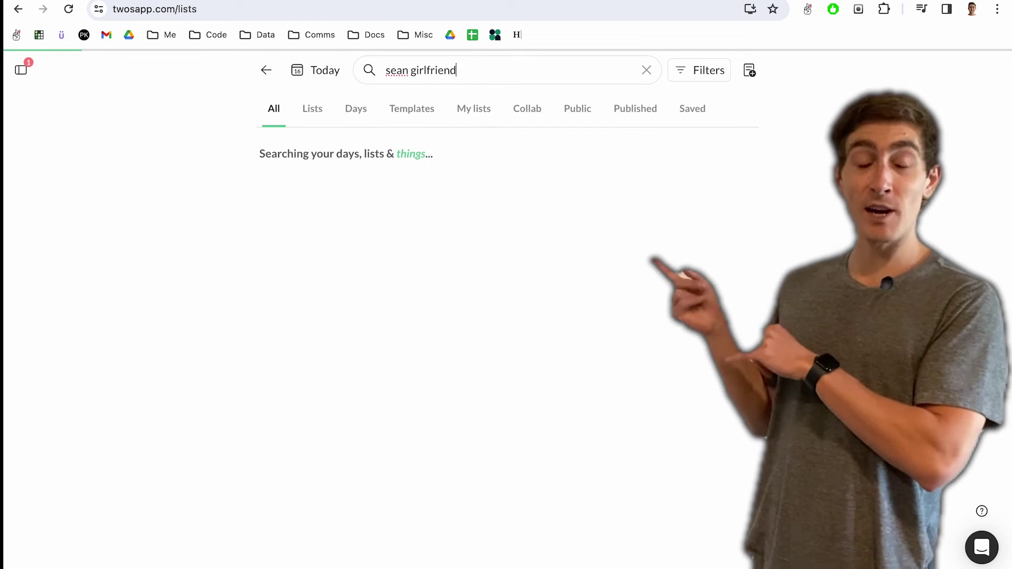